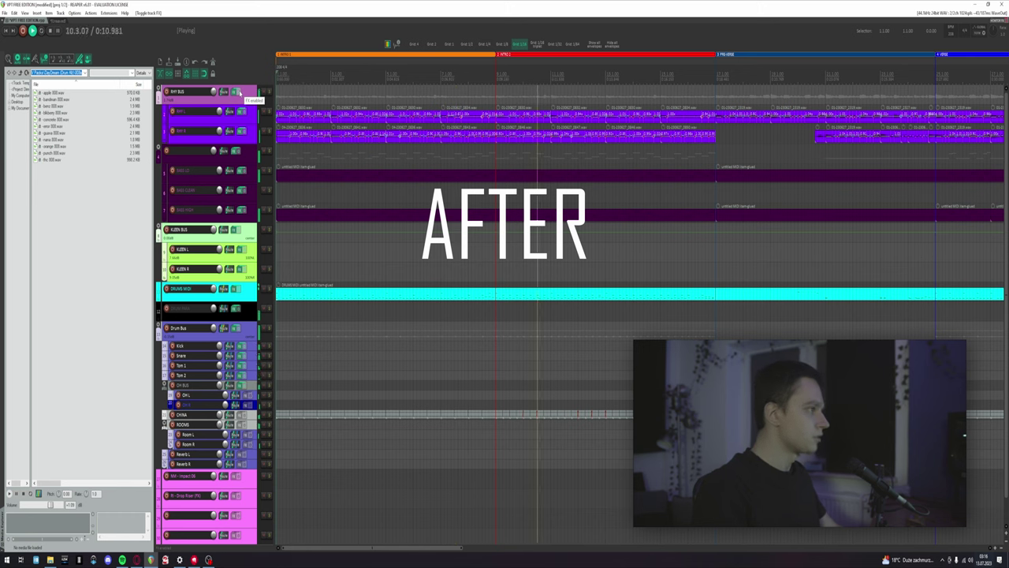
- Toggle the RHY BUS effects and enlarge the RHY L and RHY R tracks to reveal their pan controls
{"action": "left_click", "coordinate": [237, 92]}
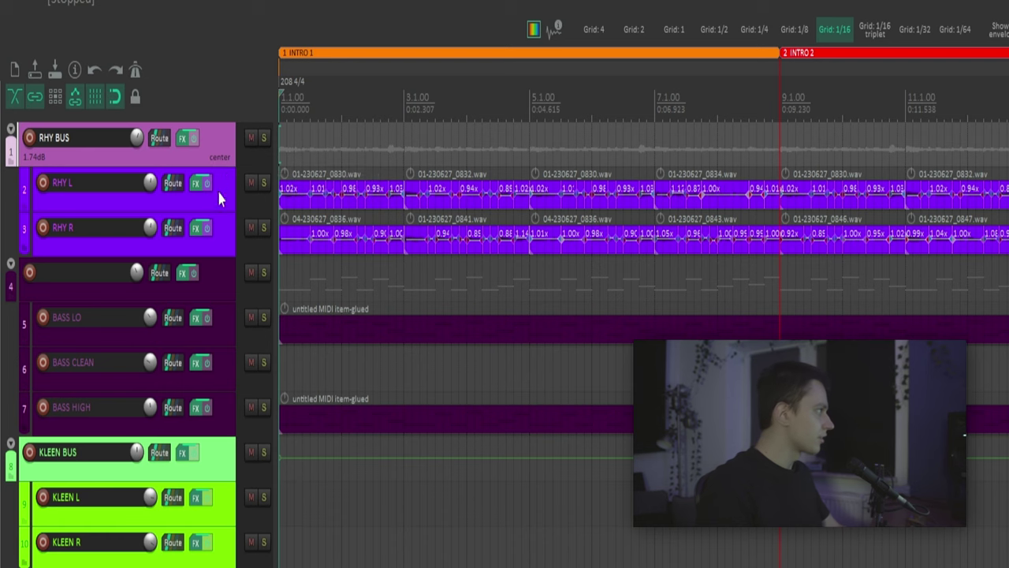
{"action": "left_click", "coordinate": [189, 209]}
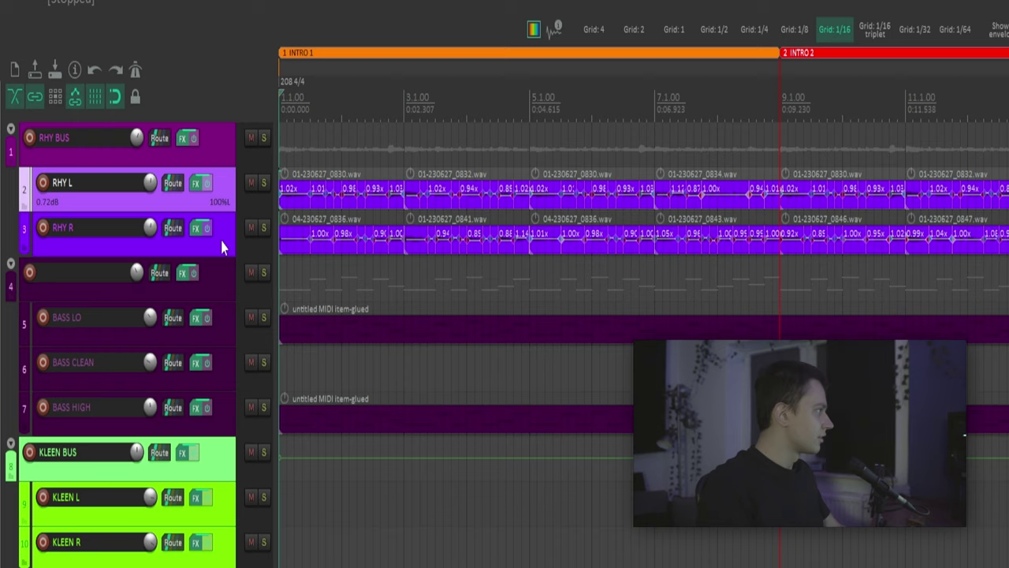
{"action": "left_click_drag", "start_coordinate": [225, 212], "coordinate": [218, 269]}
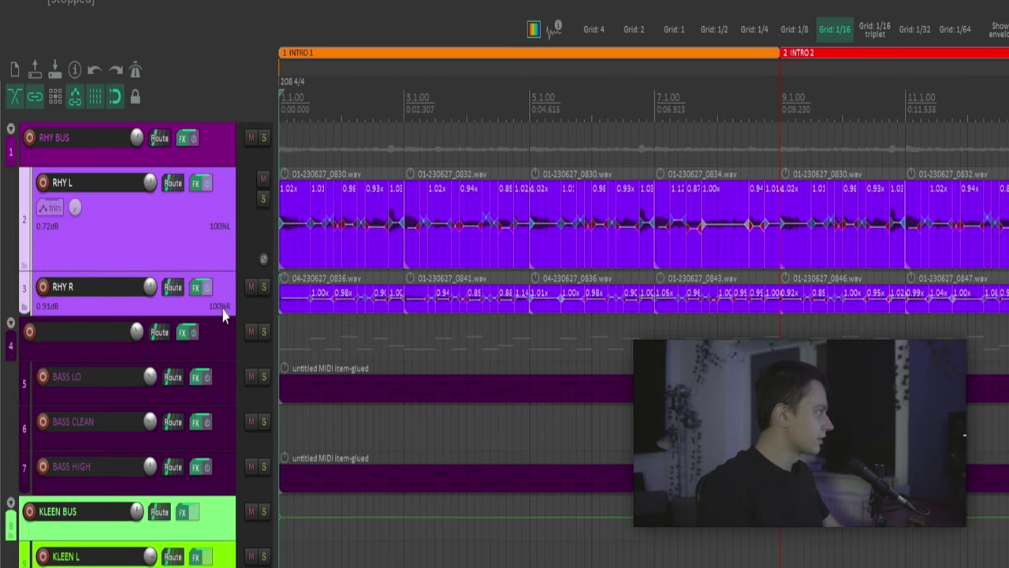
{"action": "left_click_drag", "start_coordinate": [226, 319], "coordinate": [224, 411]}
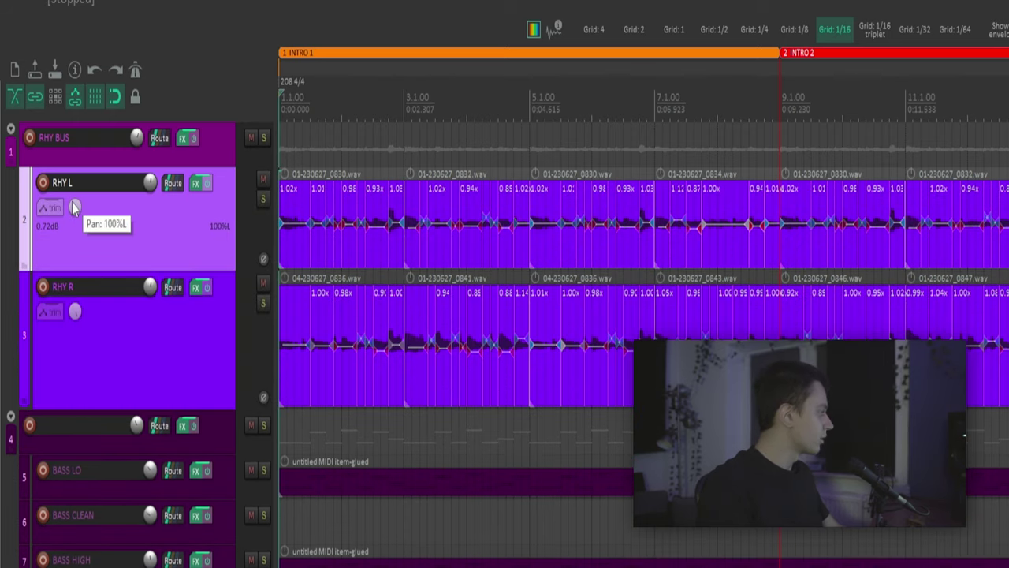
{"action": "mouse_move", "coordinate": [76, 326]}
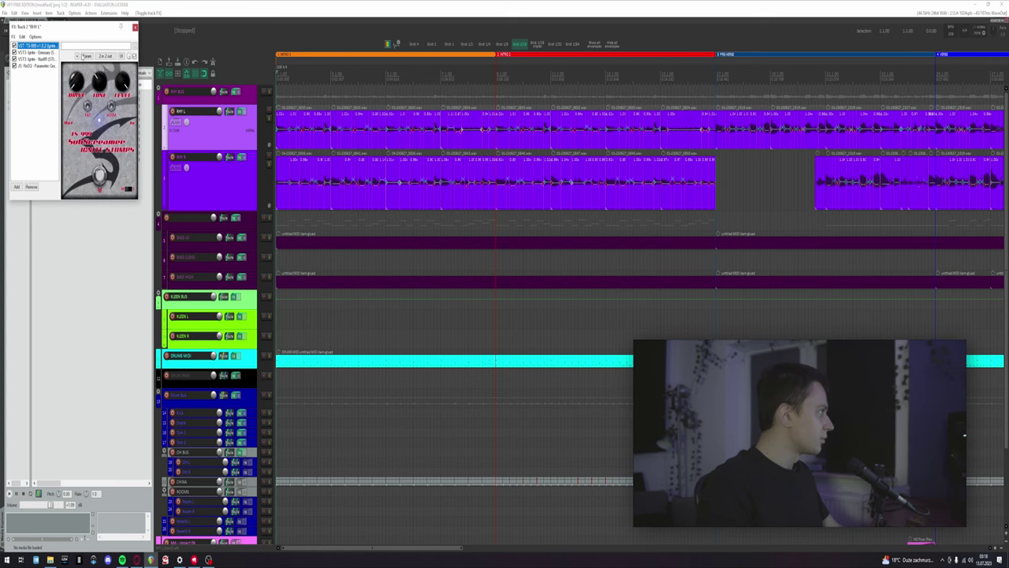
- Review the RHY L effect chain, including the Emissary amp and the impulse responses loaded in NadIR
{"action": "left_click_drag", "start_coordinate": [83, 28], "coordinate": [380, 139]}
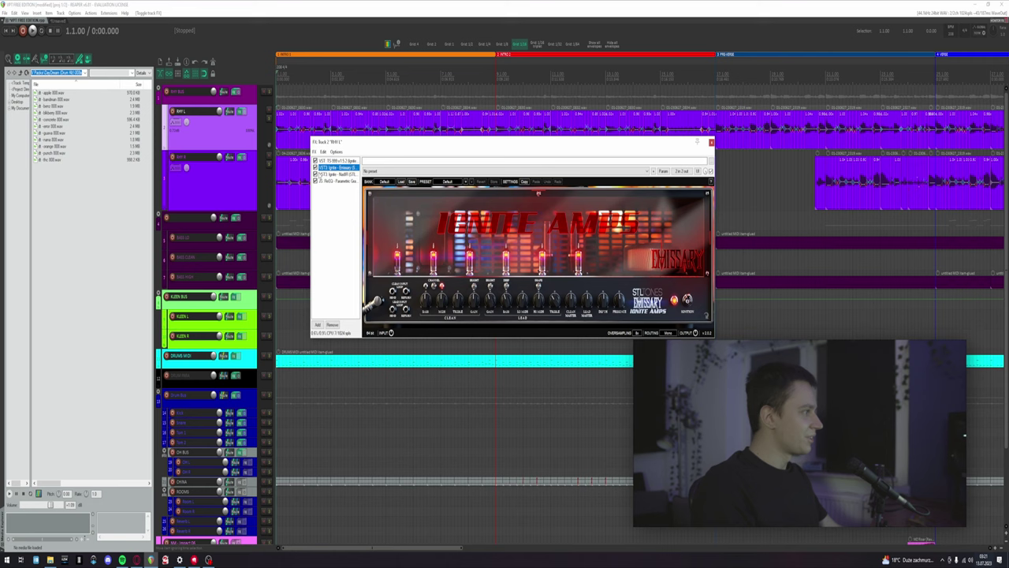
{"action": "left_click", "coordinate": [11, 27]}
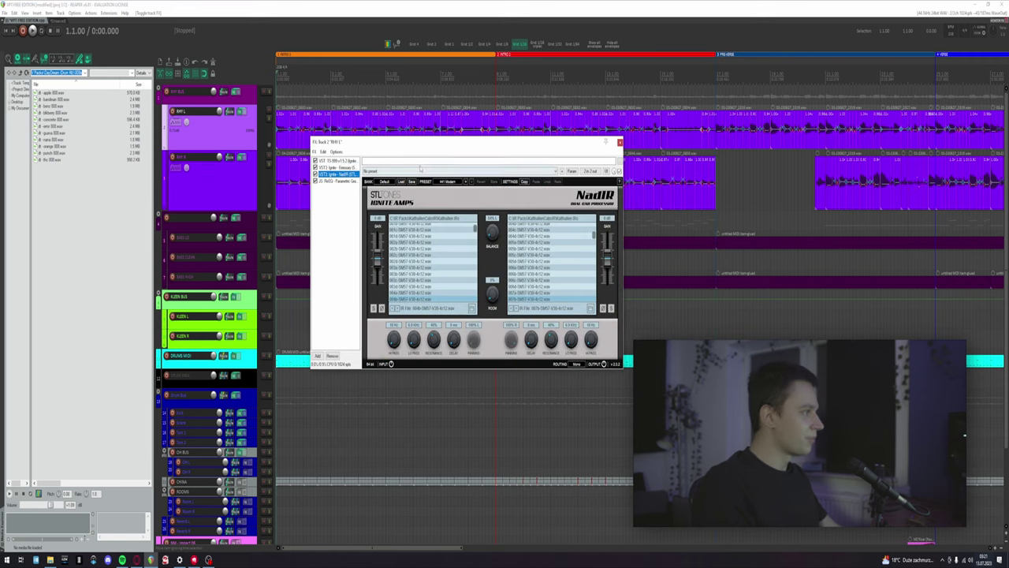
{"action": "left_click_drag", "start_coordinate": [421, 142], "coordinate": [497, 136]}
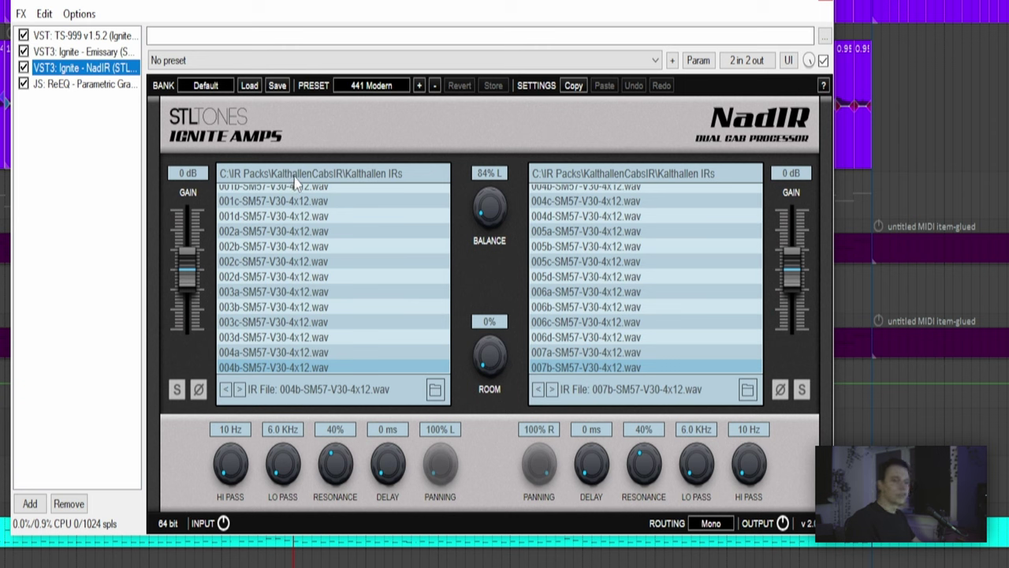
{"action": "scroll", "coordinate": [260, 221], "scroll_direction": "down", "scroll_amount": 1}
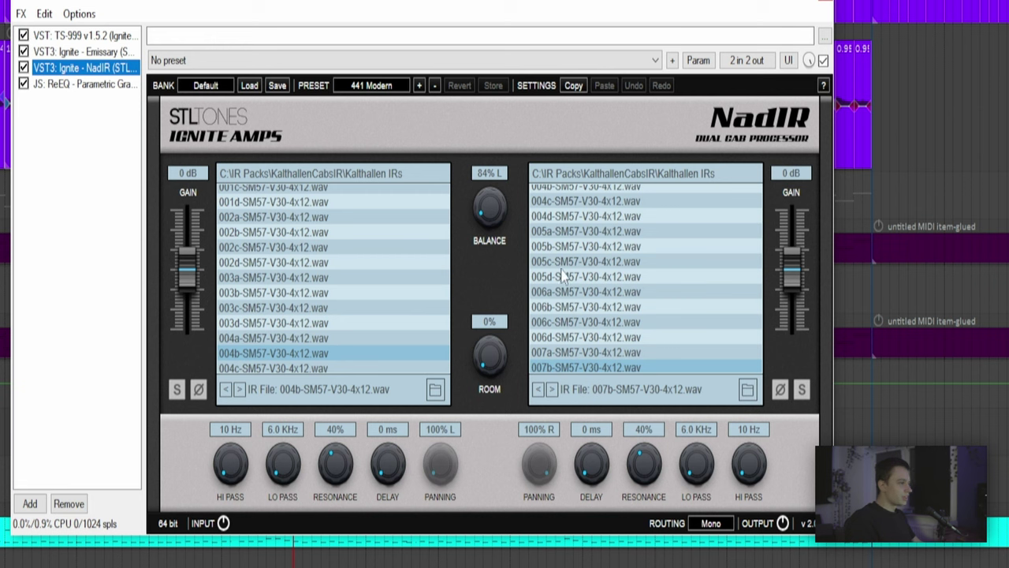
{"action": "scroll", "coordinate": [564, 276], "scroll_direction": "down", "scroll_amount": 1}
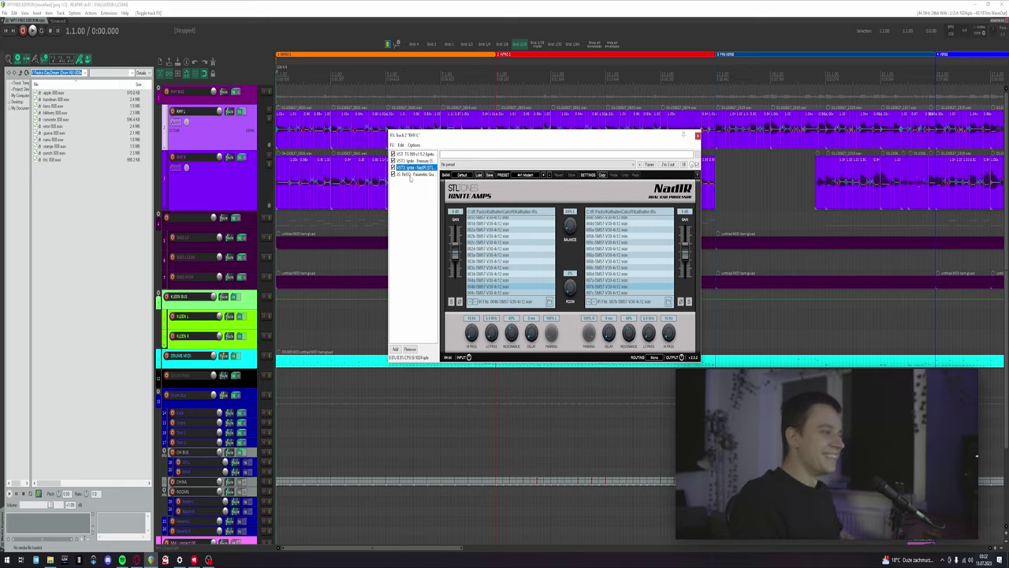
- Remove the ReEQ parametric equalizer from the RHY L effect chain
{"action": "left_click", "coordinate": [68, 88]}
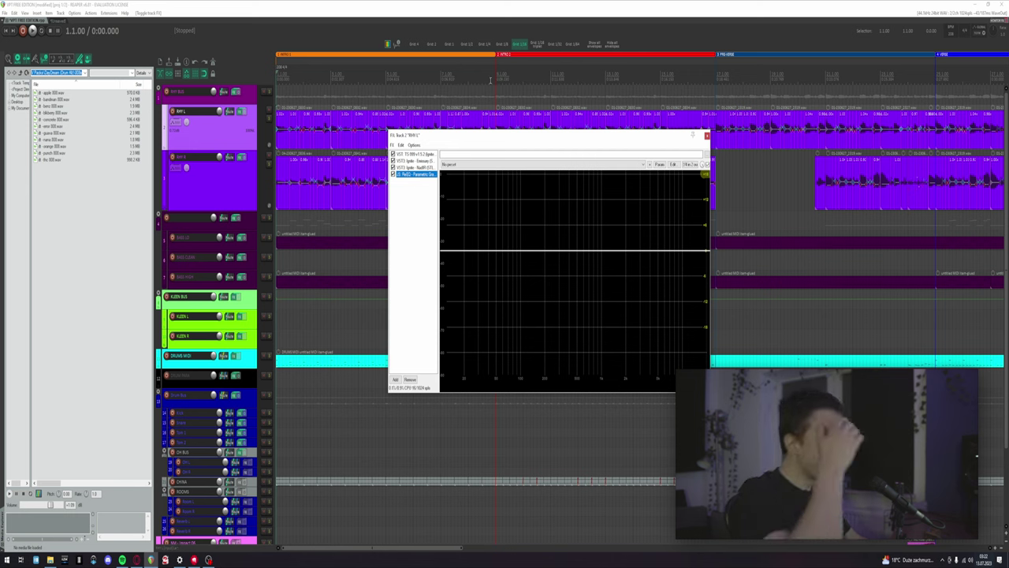
{"action": "left_click", "coordinate": [413, 166]}
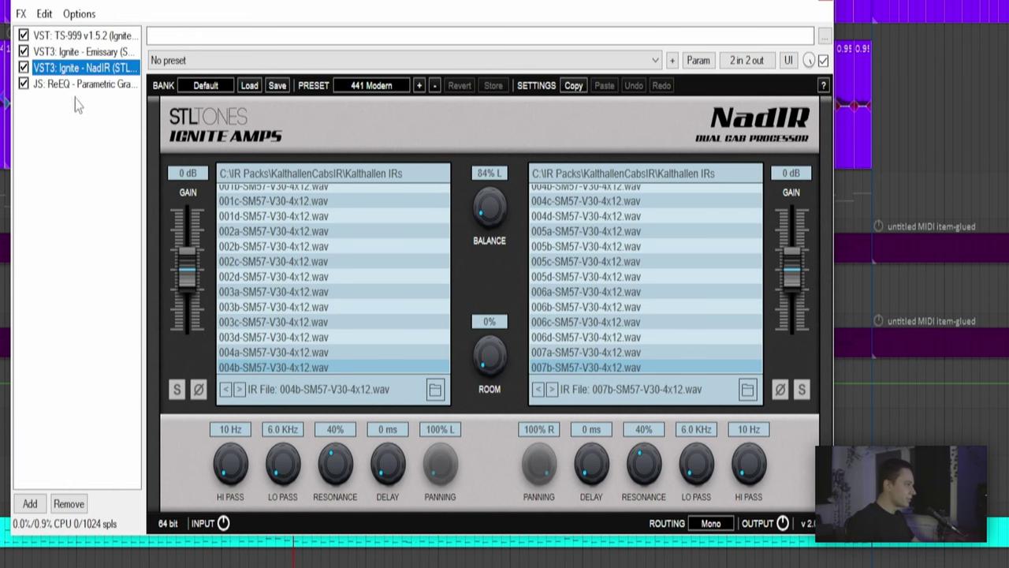
{"action": "right_click", "coordinate": [44, 85]}
{"action": "right_click", "coordinate": [41, 83]}
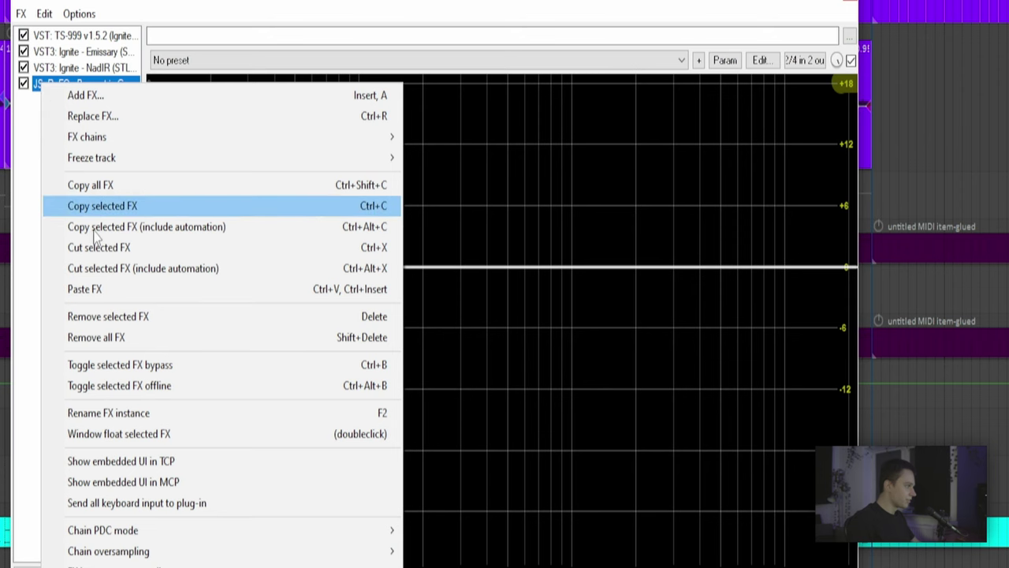
{"action": "left_click", "coordinate": [99, 316]}
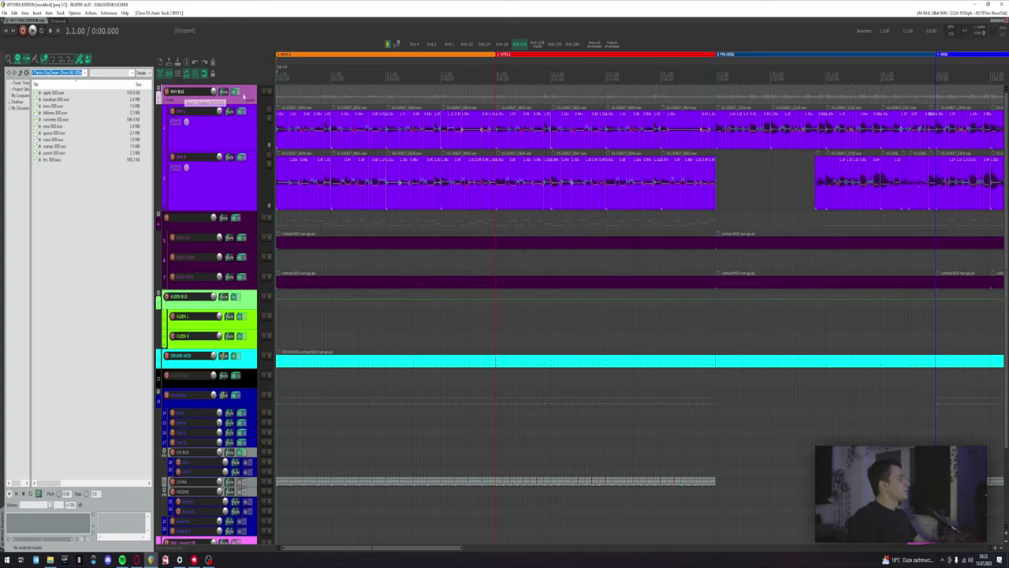
- Reduce the heights of the RHY L and RHY R tracks and play the rhythm guitars, toggling the RHY BUS effects
{"action": "left_click", "coordinate": [235, 92]}
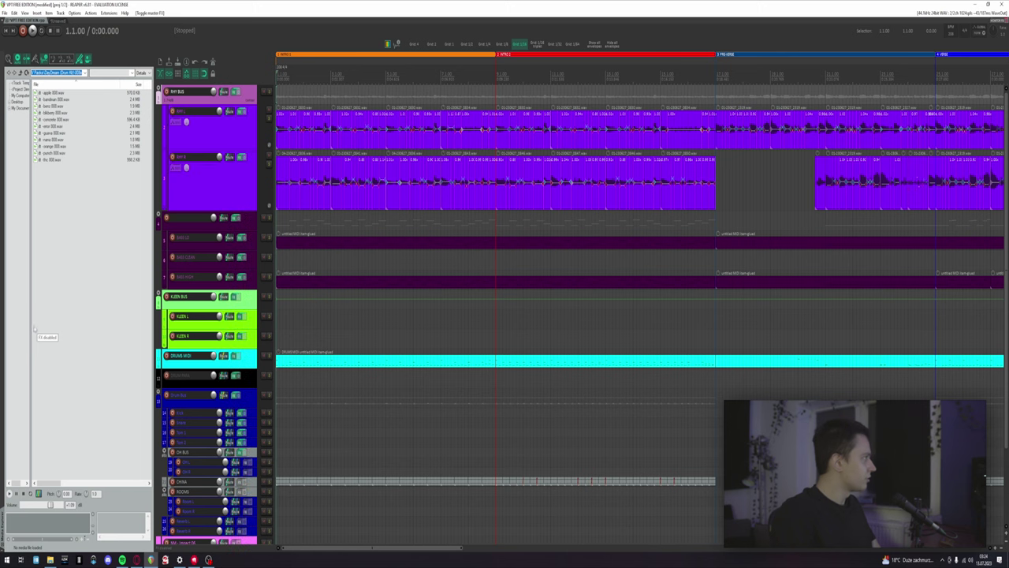
{"action": "left_click", "coordinate": [251, 130]}
{"action": "left_click", "coordinate": [255, 164]}
{"action": "left_click", "coordinate": [234, 91]}
{"action": "key", "text": "space"}
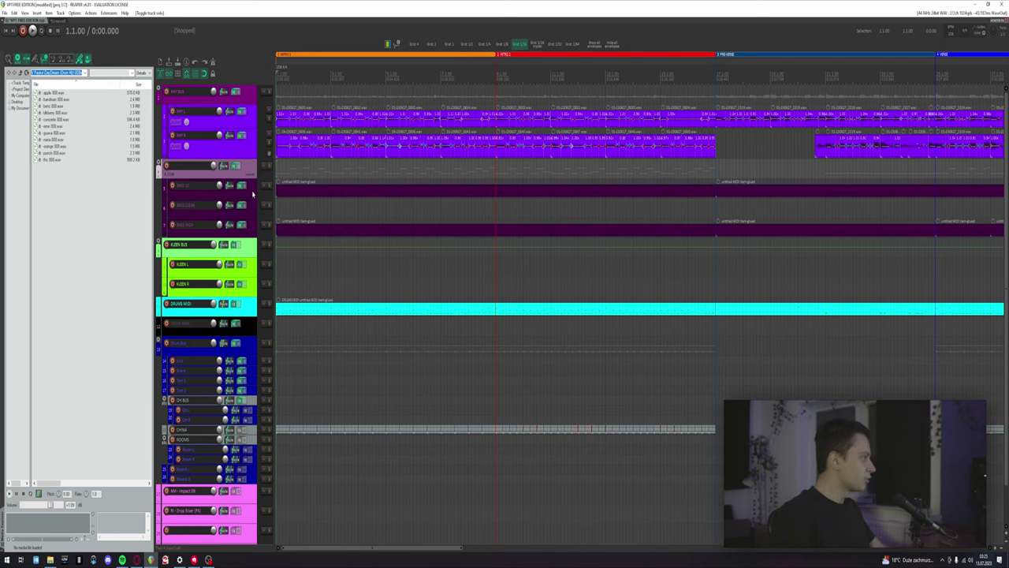
- Open the BASS LO effect chain, examine ReaPitch and the Ample Bass P Lite II instrument, and close the chain
{"action": "left_click", "coordinate": [253, 192]}
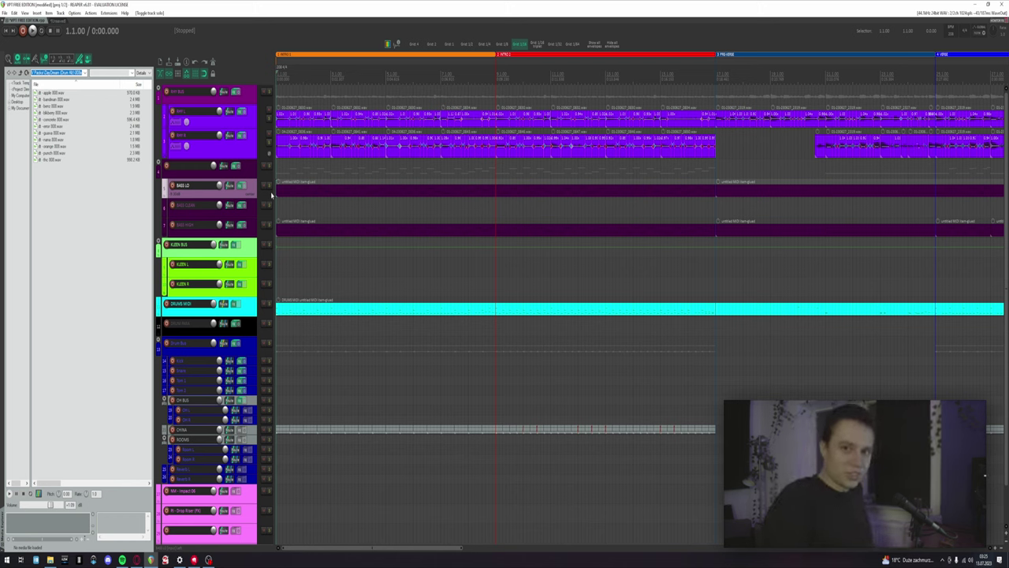
{"action": "left_click", "coordinate": [241, 185]}
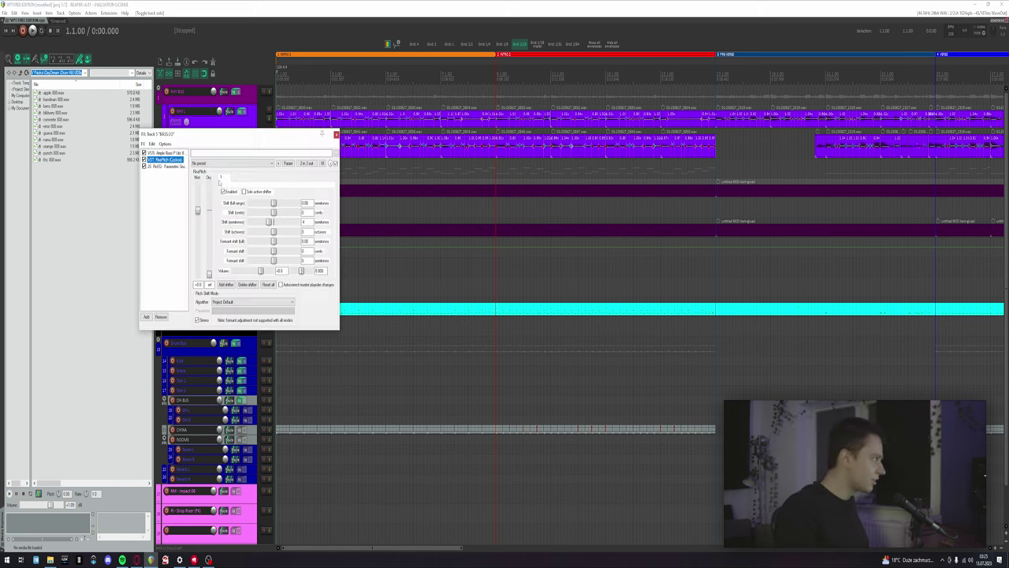
{"action": "left_click_drag", "start_coordinate": [320, 139], "coordinate": [438, 132]}
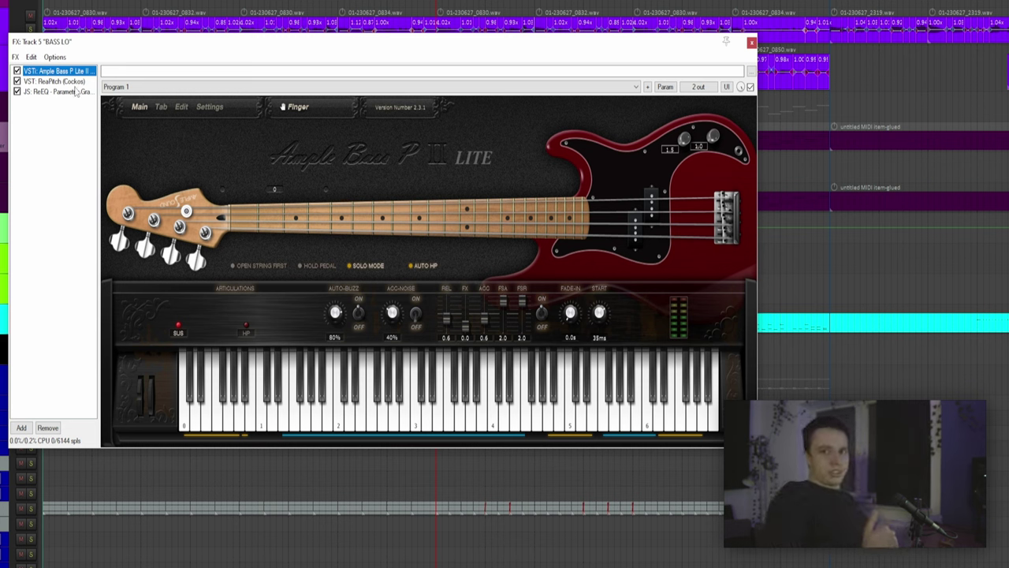
{"action": "left_click", "coordinate": [751, 44]}
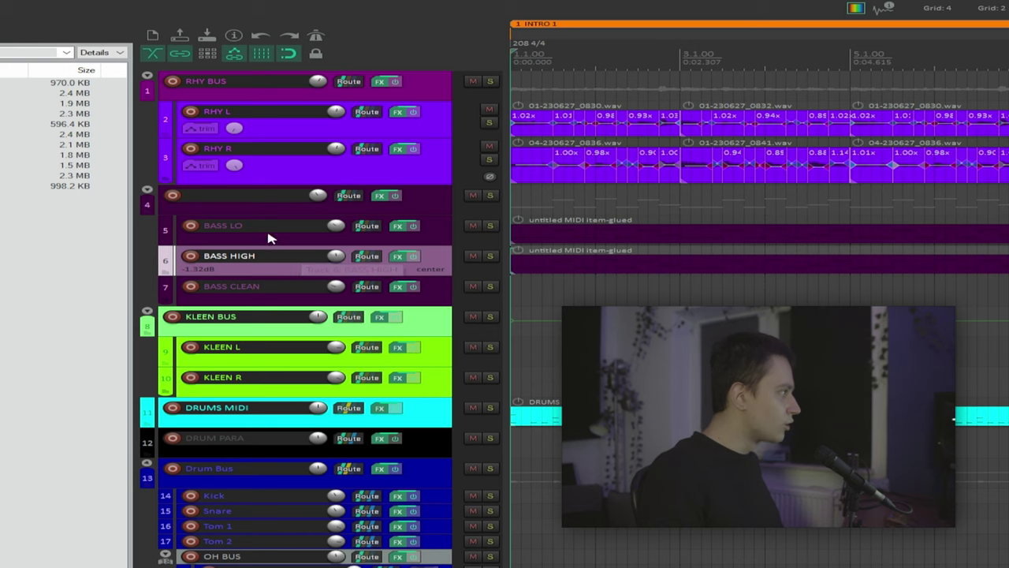
- Examine the Ample Bass instrument, the ReEQ high-pass filter and the BassGrinderFree amplifier in the BASS HIGH effect chain
{"action": "left_click", "coordinate": [268, 228]}
{"action": "left_click", "coordinate": [272, 256]}
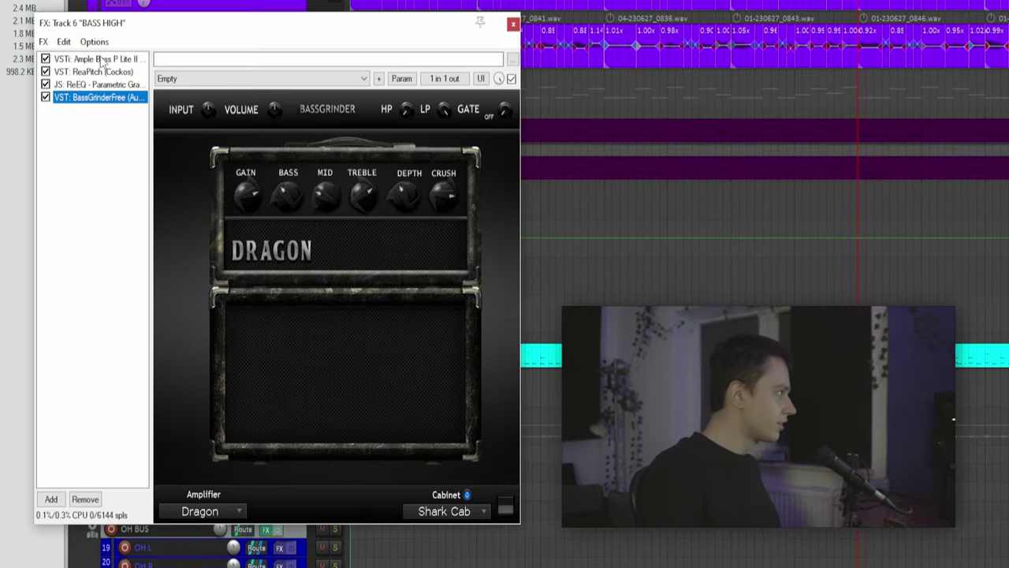
{"action": "left_click", "coordinate": [100, 59]}
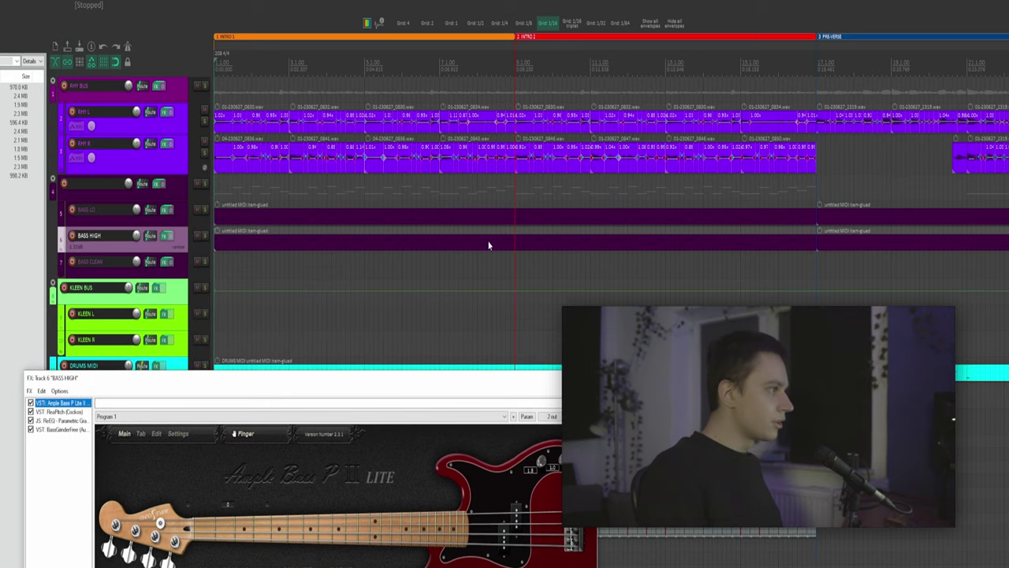
{"action": "left_click", "coordinate": [60, 420]}
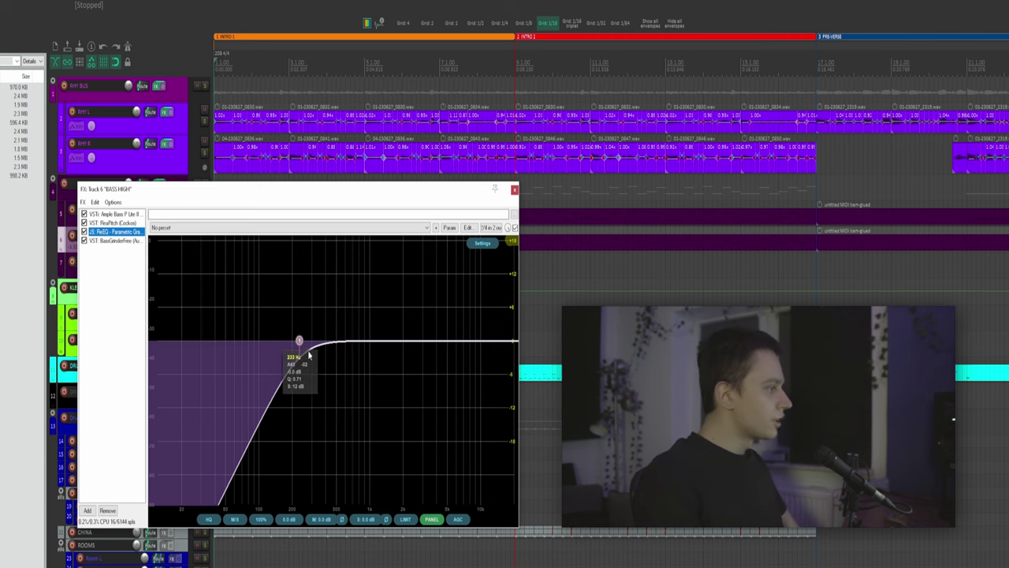
{"action": "left_click", "coordinate": [114, 239]}
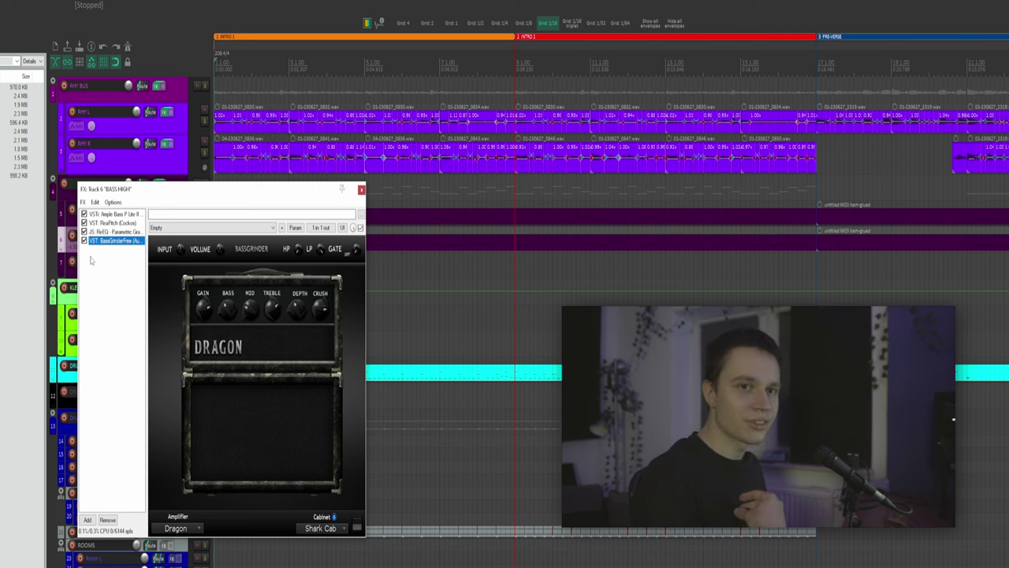
{"action": "left_click_drag", "start_coordinate": [118, 189], "coordinate": [232, 162]}
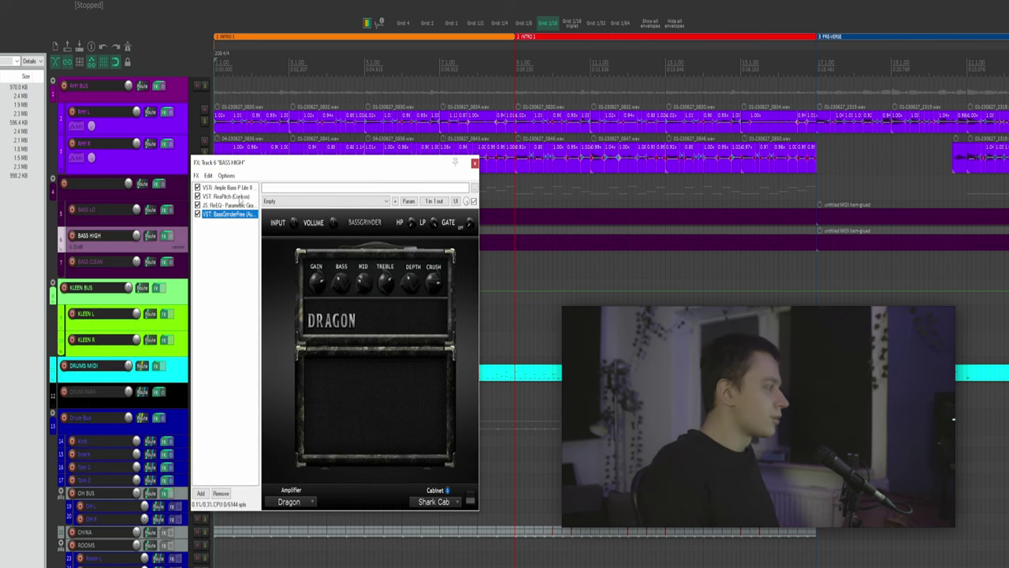
{"action": "left_click", "coordinate": [237, 205]}
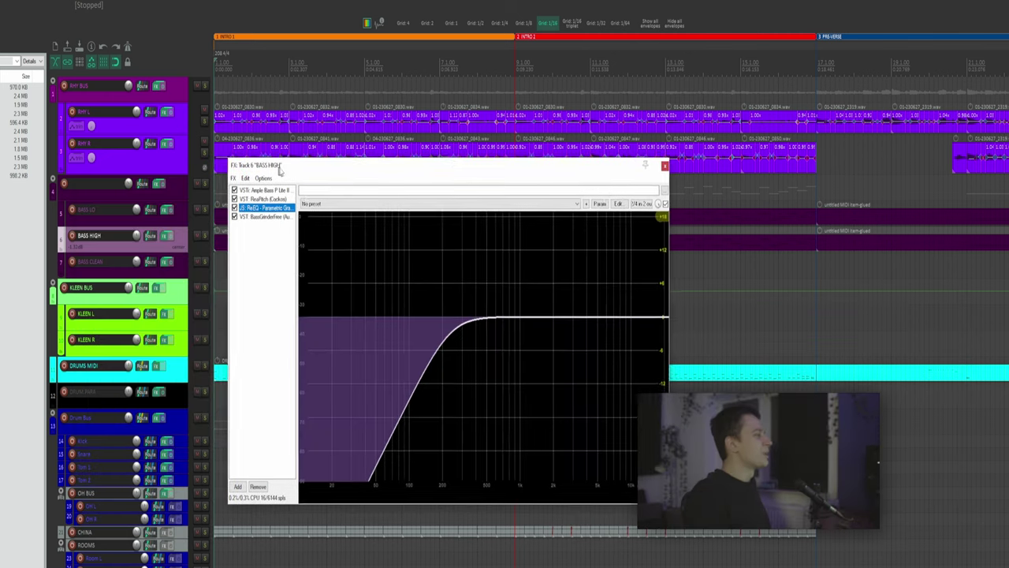
{"action": "left_click", "coordinate": [267, 215]}
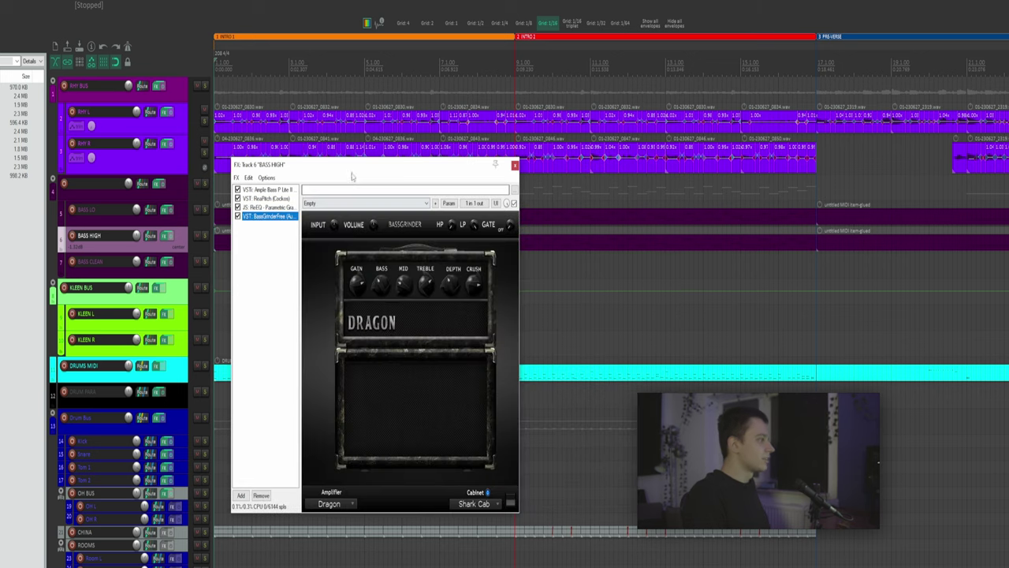
{"action": "left_click_drag", "start_coordinate": [354, 174], "coordinate": [397, 169]}
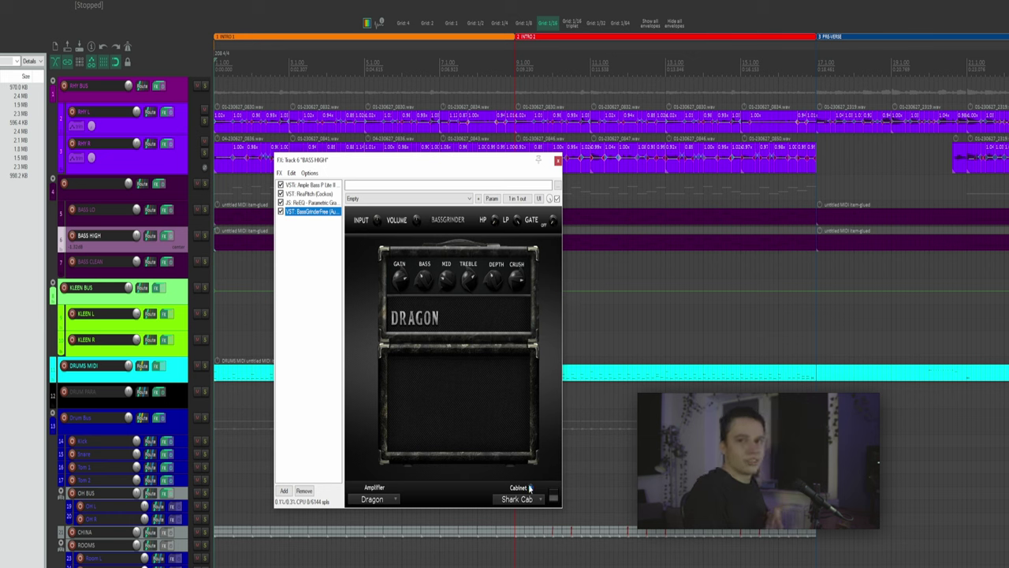
- Examine the ReaPitch semitone shift and the Ample Bass instrument on BASS HIGH, and close the effect chain
{"action": "left_click", "coordinate": [307, 194]}
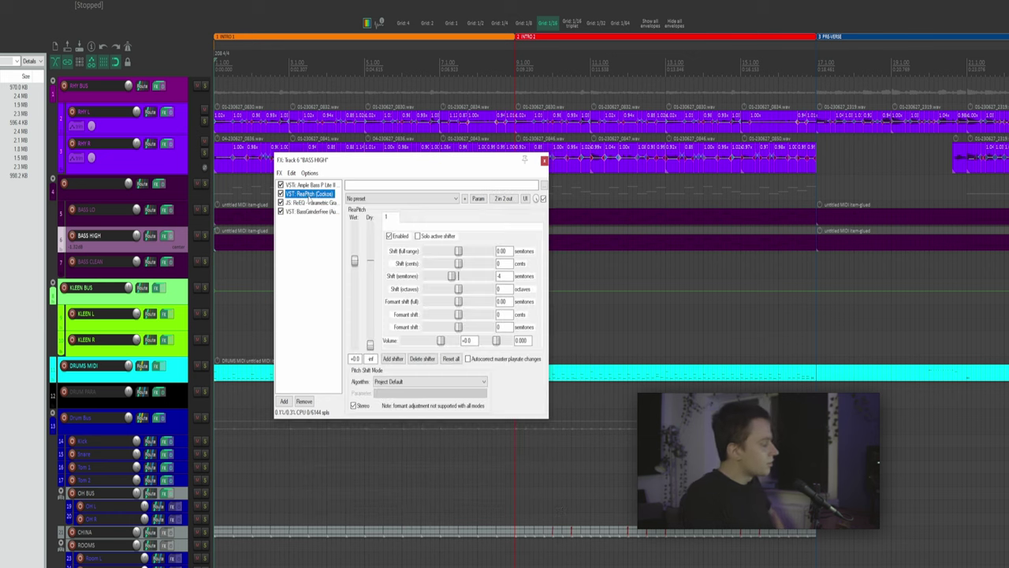
{"action": "left_click_drag", "start_coordinate": [419, 171], "coordinate": [419, 201]}
{"action": "left_click", "coordinate": [337, 216]}
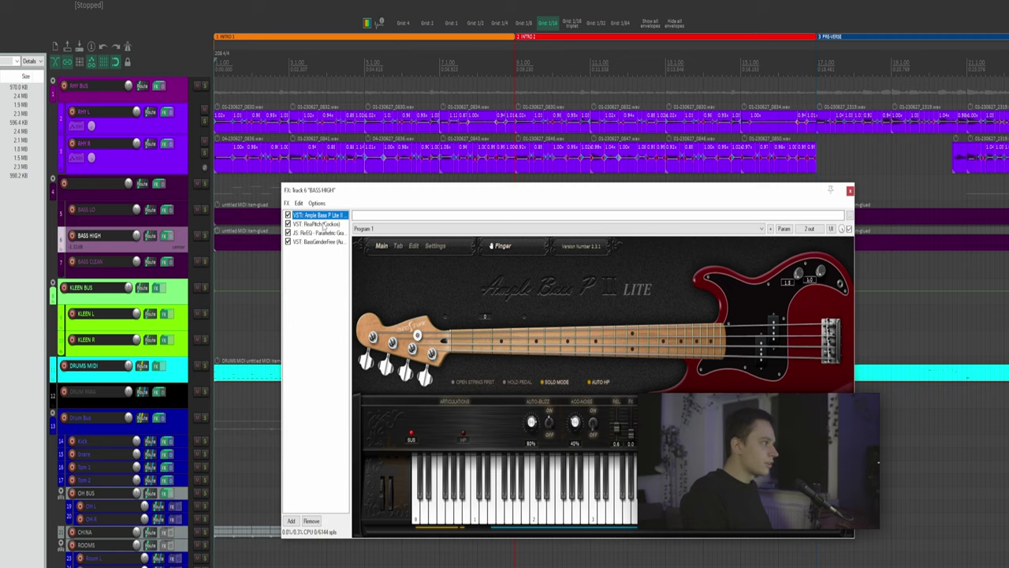
{"action": "left_click", "coordinate": [320, 224]}
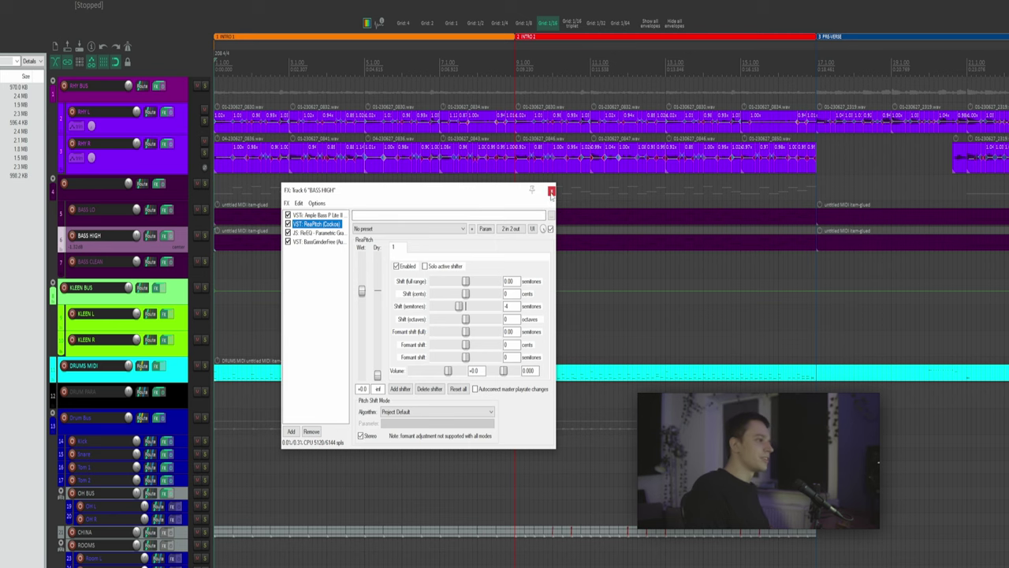
{"action": "left_click", "coordinate": [551, 191]}
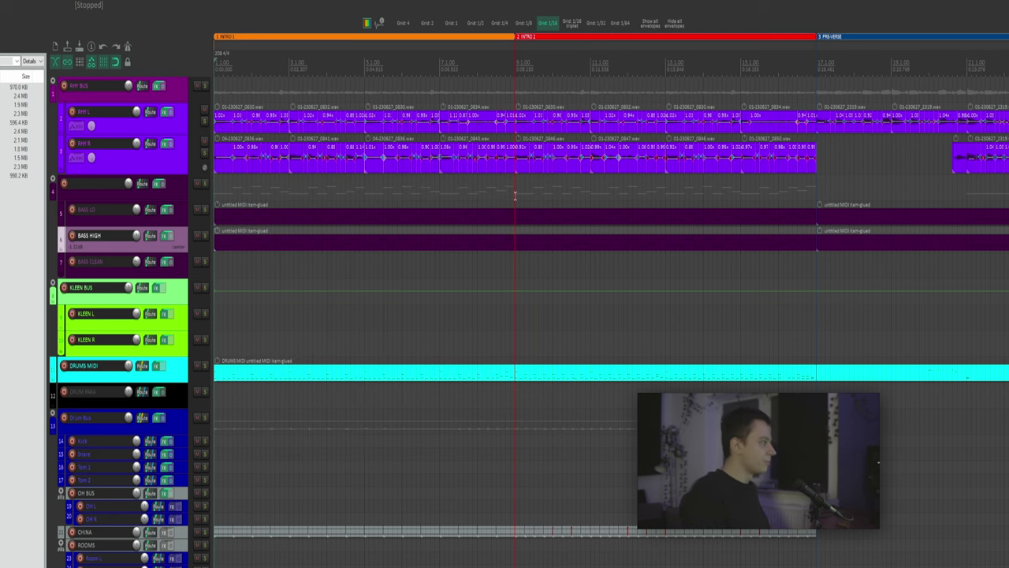
- Open the BASS LO effect chain, inspect the ReEQ filter cutoffs, and close the chain
{"action": "left_click", "coordinate": [166, 209]}
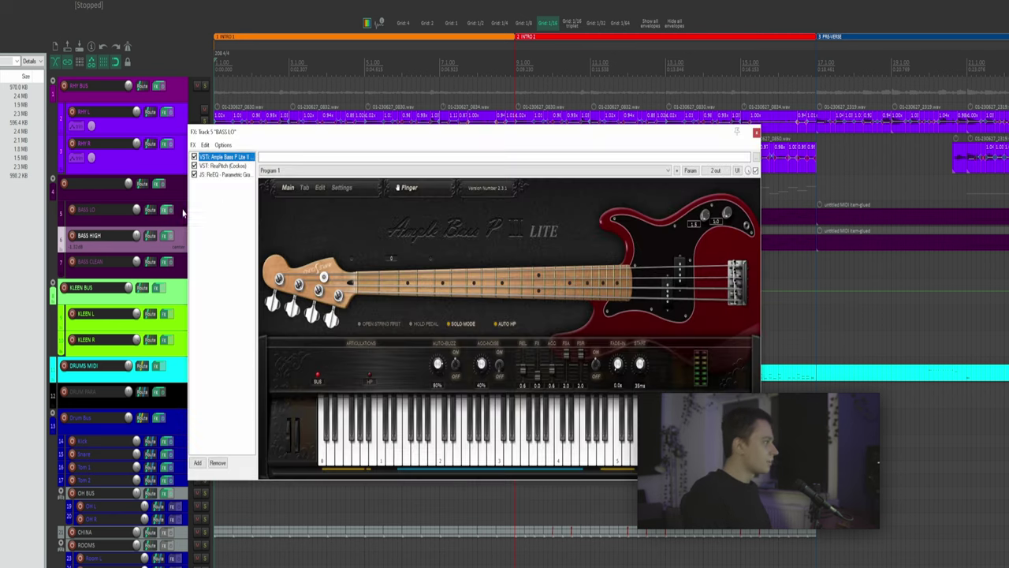
{"action": "left_click", "coordinate": [223, 174]}
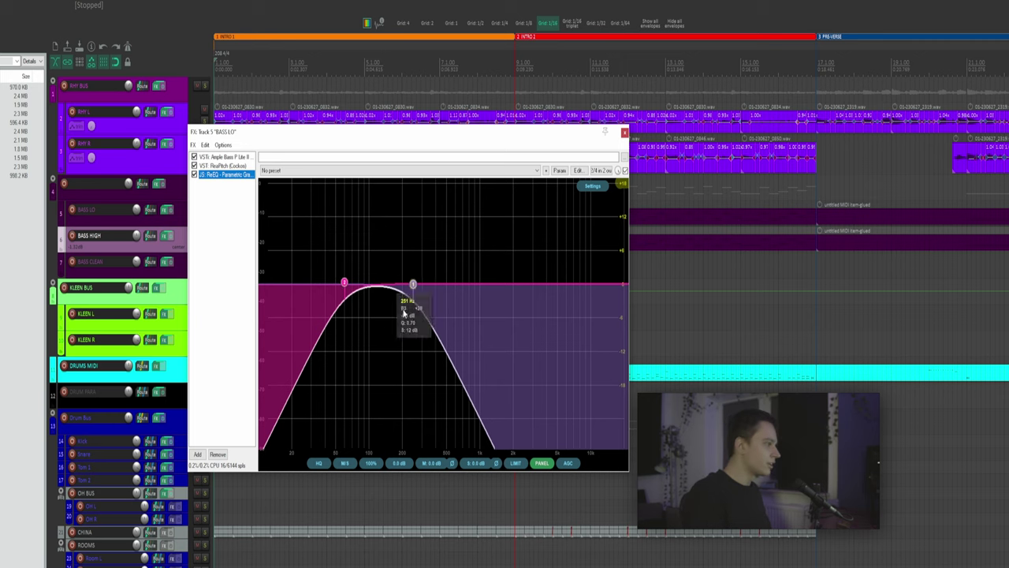
{"action": "left_click", "coordinate": [624, 132]}
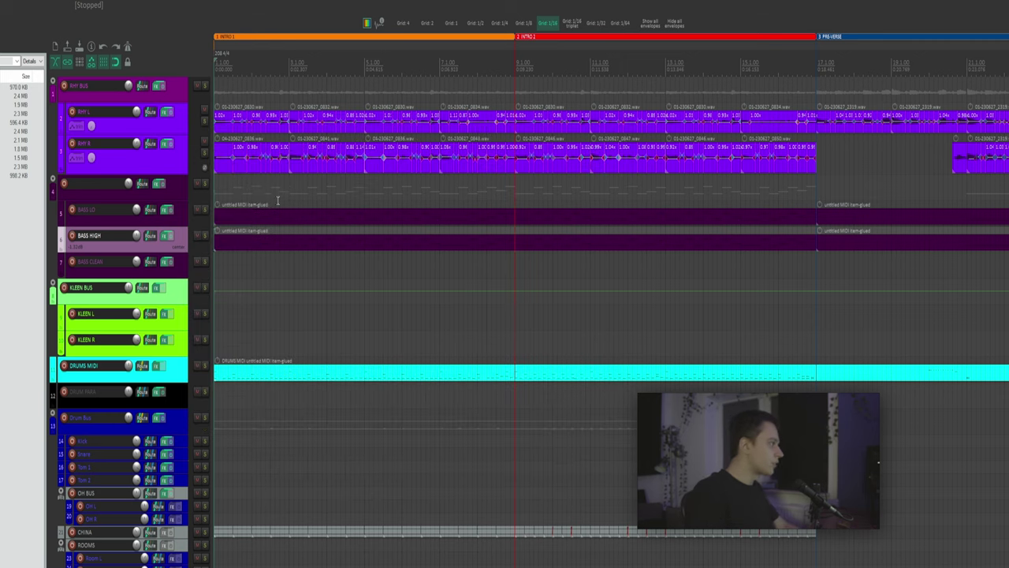
- Solo BASS HIGH and play it from the start to hear the instrument with its ReEQ and BassGrinderFree bypassed
{"action": "left_click", "coordinate": [215, 189]}
{"action": "left_click", "coordinate": [203, 235]}
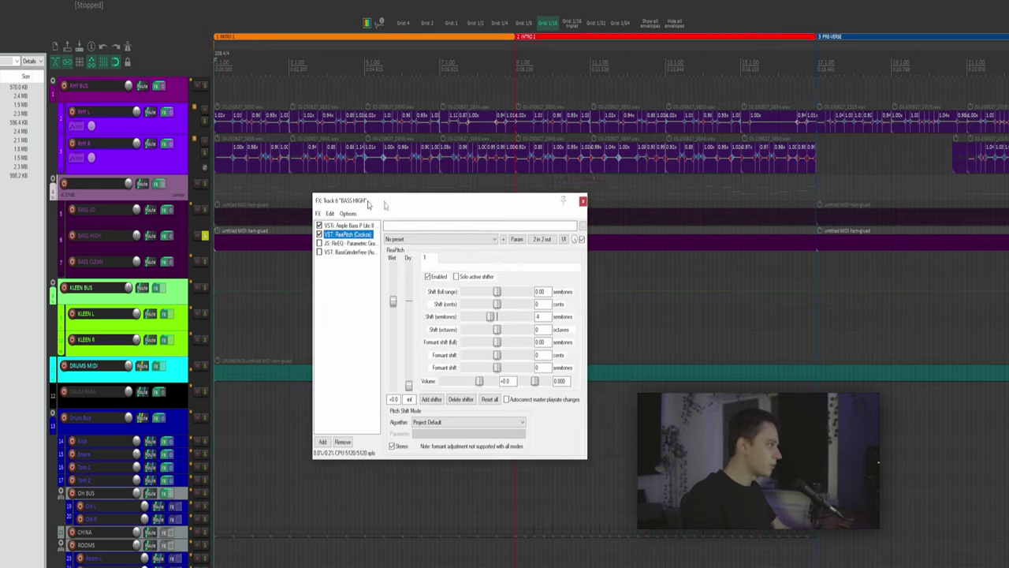
{"action": "left_click_drag", "start_coordinate": [367, 204], "coordinate": [427, 207]}
{"action": "key", "text": "space"}
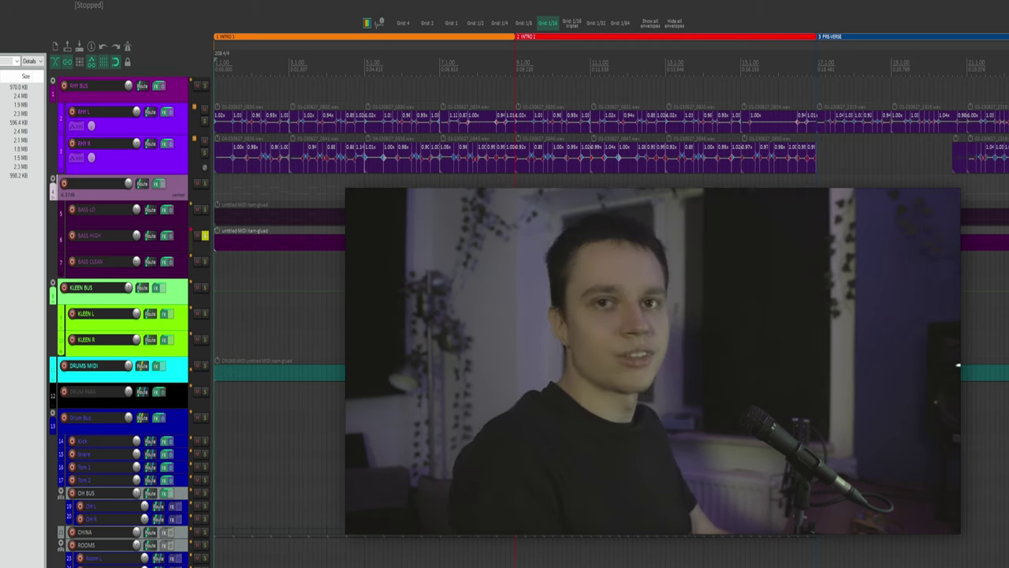
- Solo BASS LO and play it from the start of the song, stopping playback after listening
{"action": "left_click", "coordinate": [205, 210]}
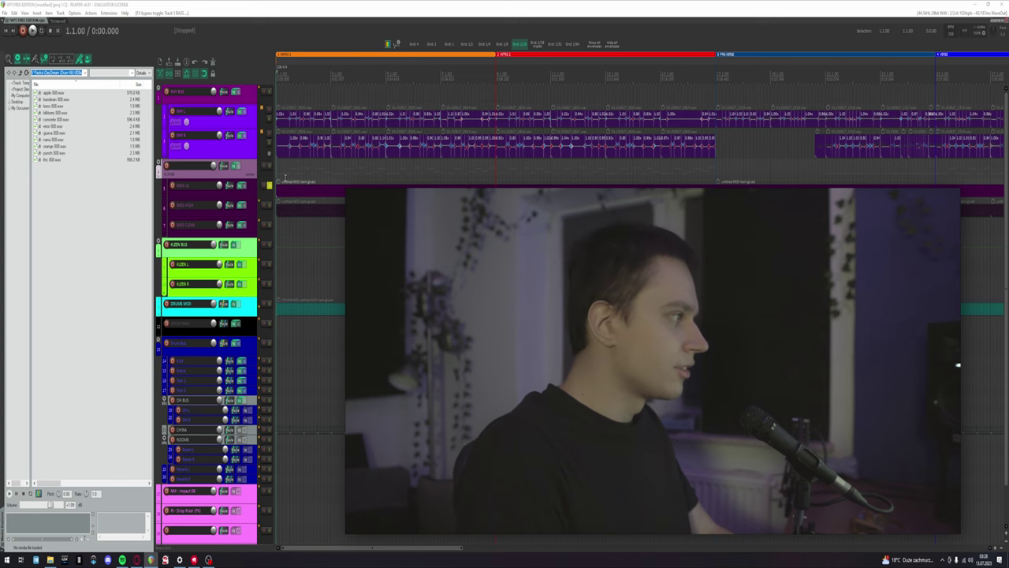
{"action": "key", "text": "space"}
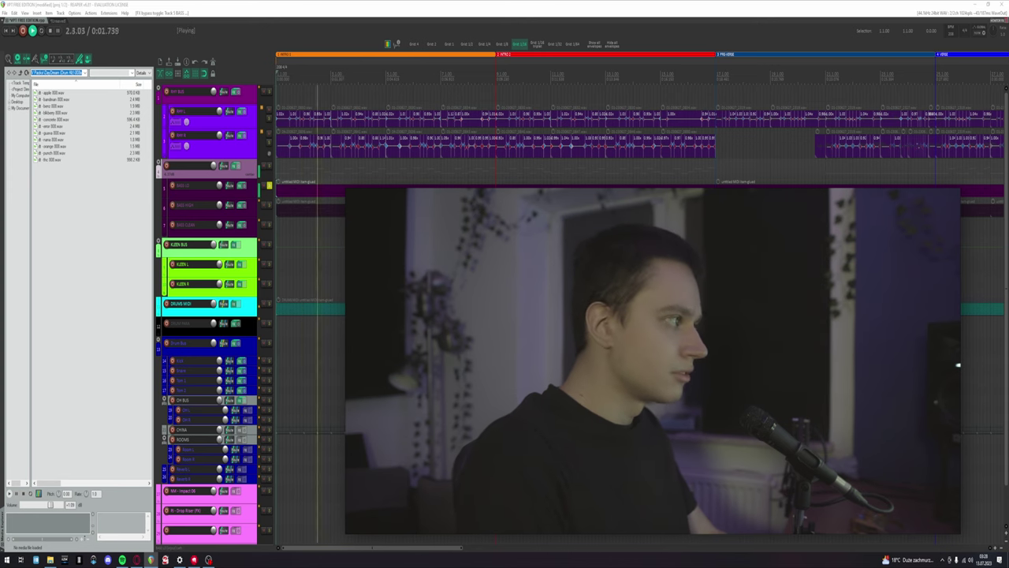
{"action": "key", "text": "space"}
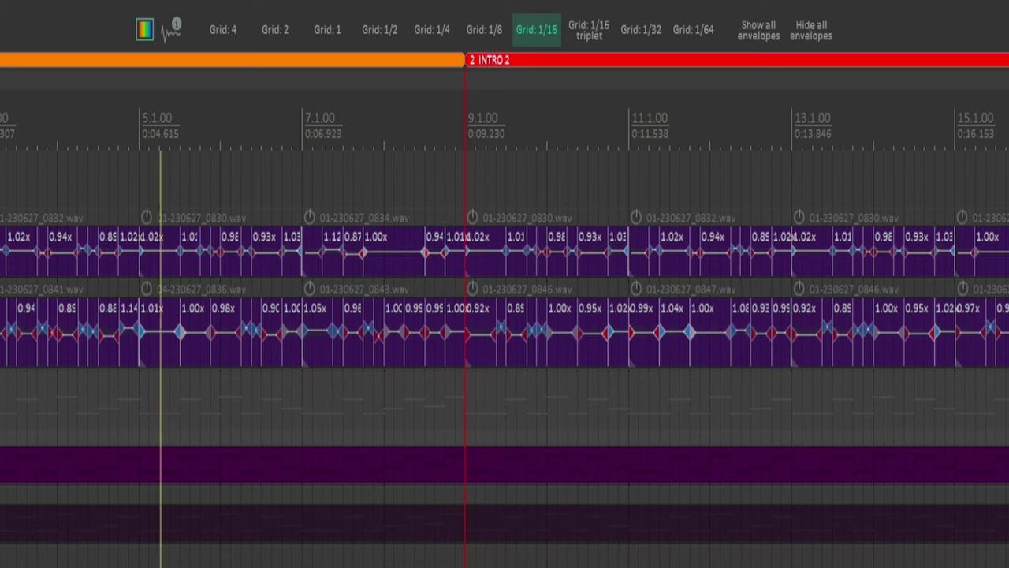
{"action": "key", "text": "space"}
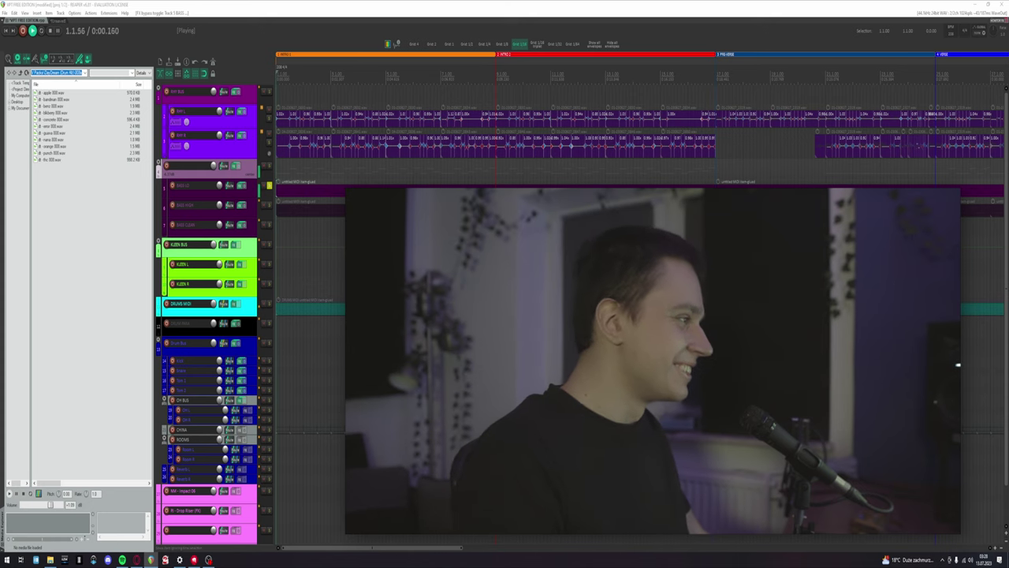
{"action": "key", "text": "space"}
- Play BASS LO and BASS HIGH soloed together, checking the BASS HIGH effect chain during playback before closing it
{"action": "left_click", "coordinate": [268, 202]}
{"action": "left_click", "coordinate": [269, 186]}
{"action": "left_click", "coordinate": [189, 165]}
{"action": "key", "text": "space"}
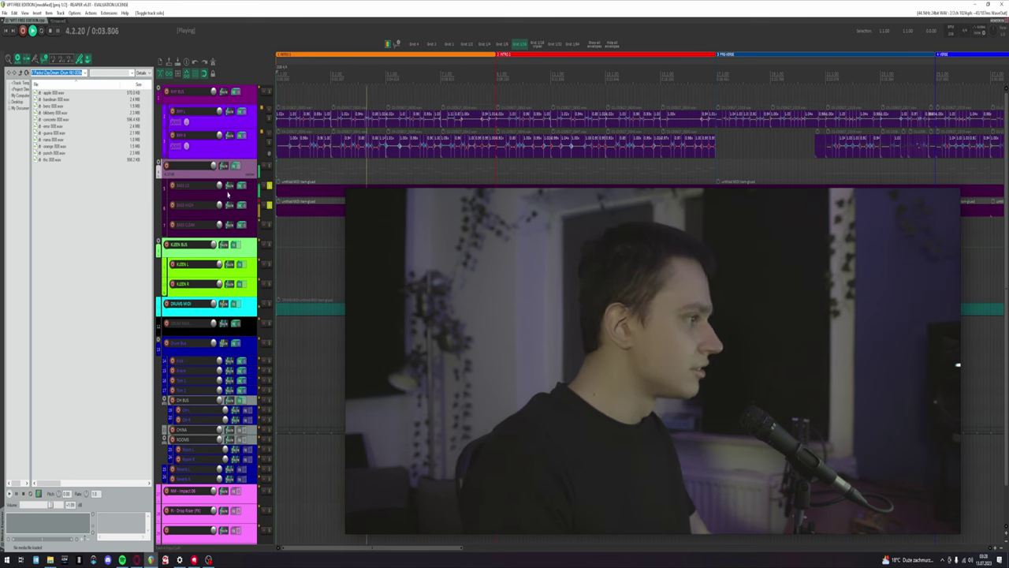
{"action": "left_click", "coordinate": [241, 205]}
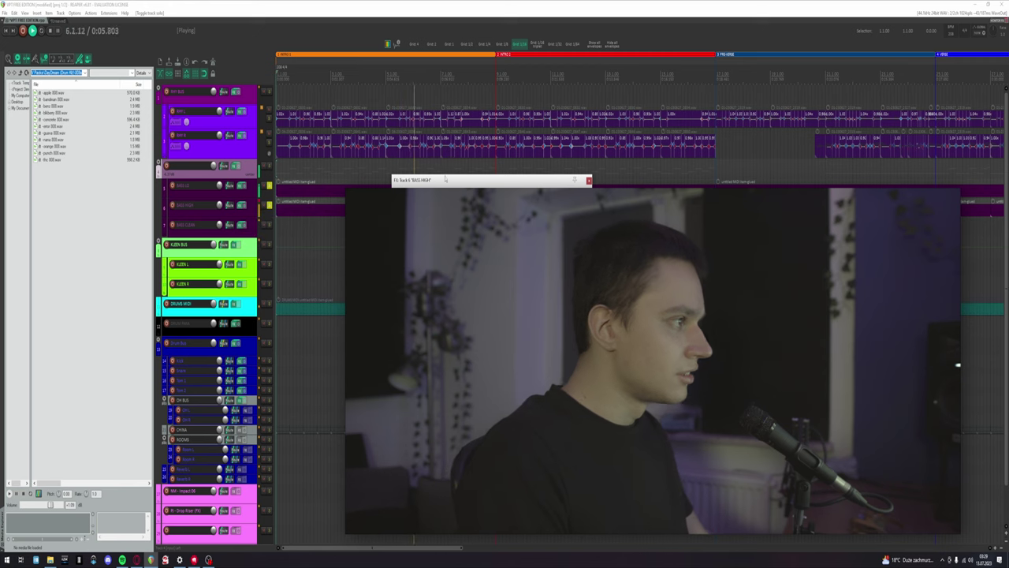
{"action": "key", "text": "Escape"}
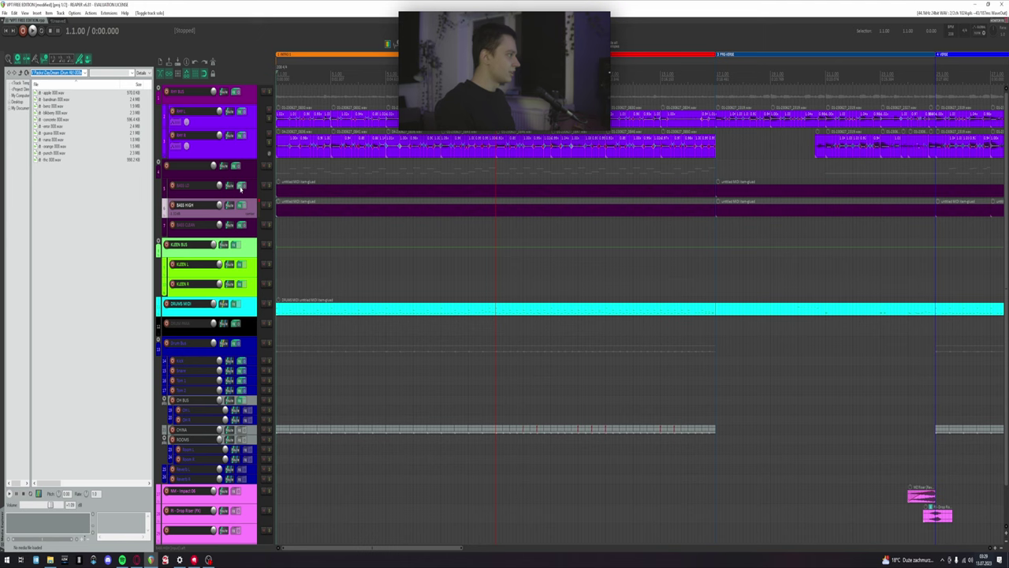
- Open the BASS LO effect chain and view its ReEQ curve and Ample Bass instrument
{"action": "left_click", "coordinate": [241, 186]}
{"action": "left_click", "coordinate": [430, 281]}
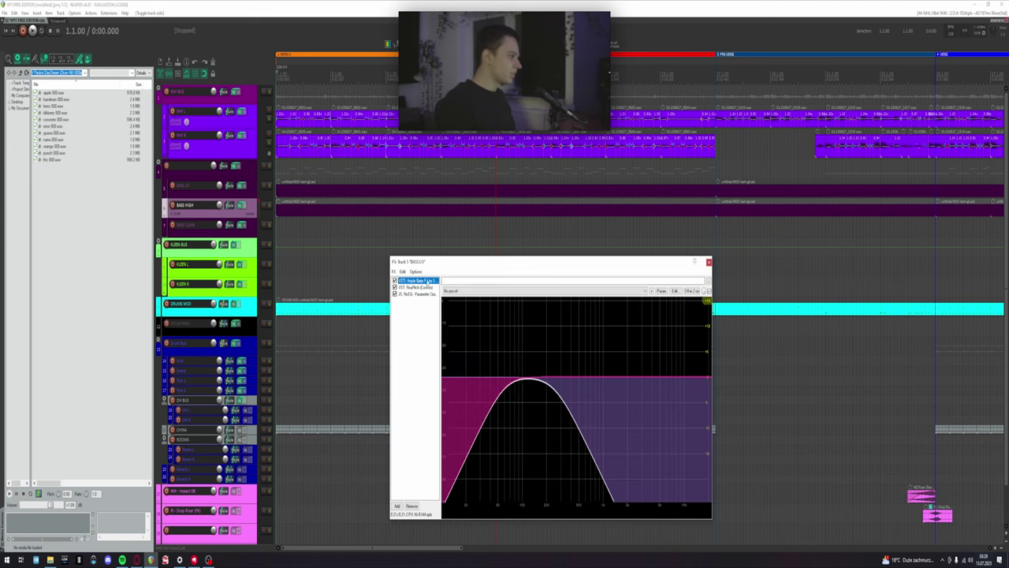
{"action": "left_click_drag", "start_coordinate": [409, 192], "coordinate": [374, 174]}
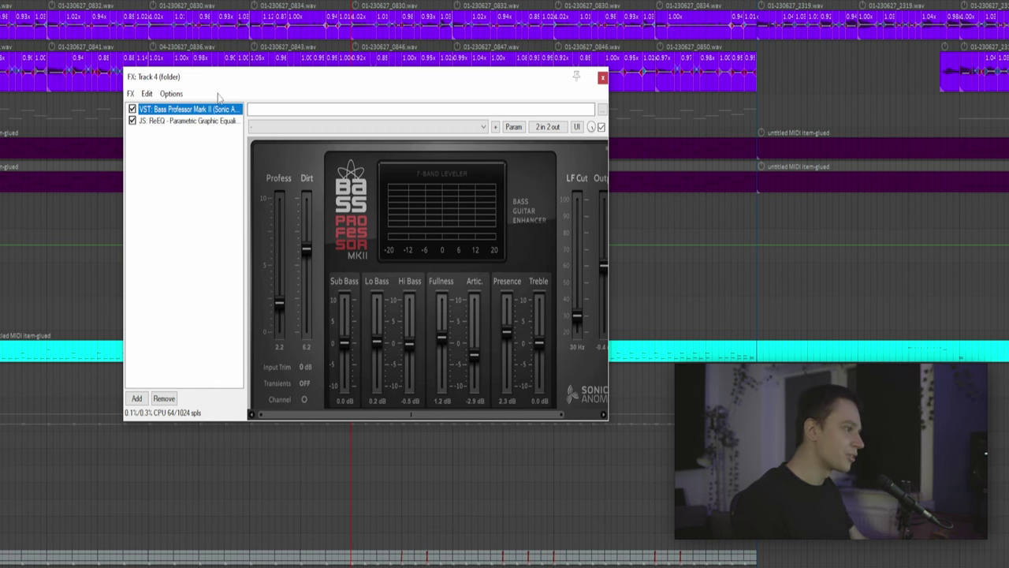
- Examine Bass Professor Mark II and the ReEQ cuts in the bass folder's effect chain, and close the chain
{"action": "left_click_drag", "start_coordinate": [334, 89], "coordinate": [361, 88]}
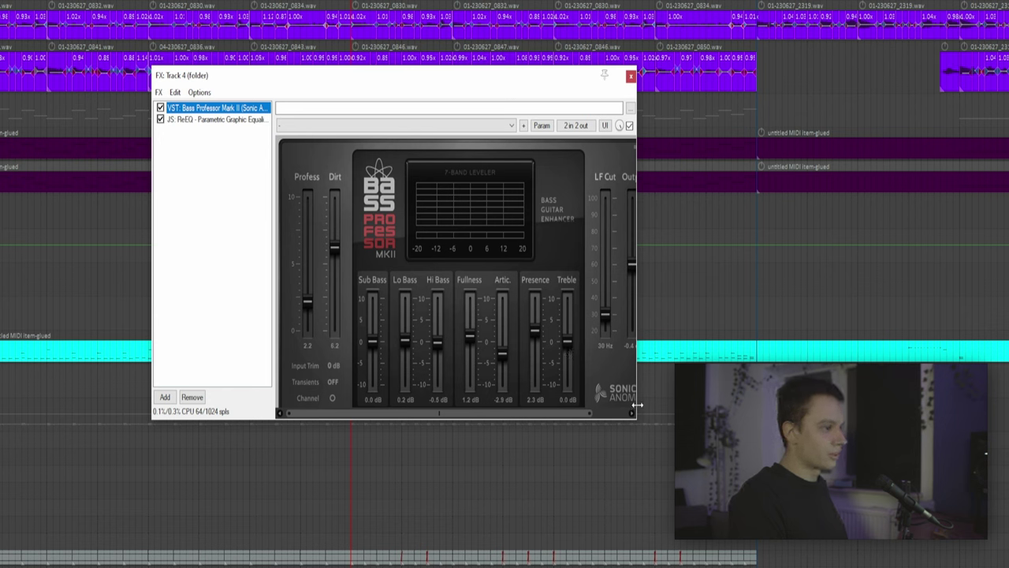
{"action": "left_click_drag", "start_coordinate": [637, 405], "coordinate": [663, 416]}
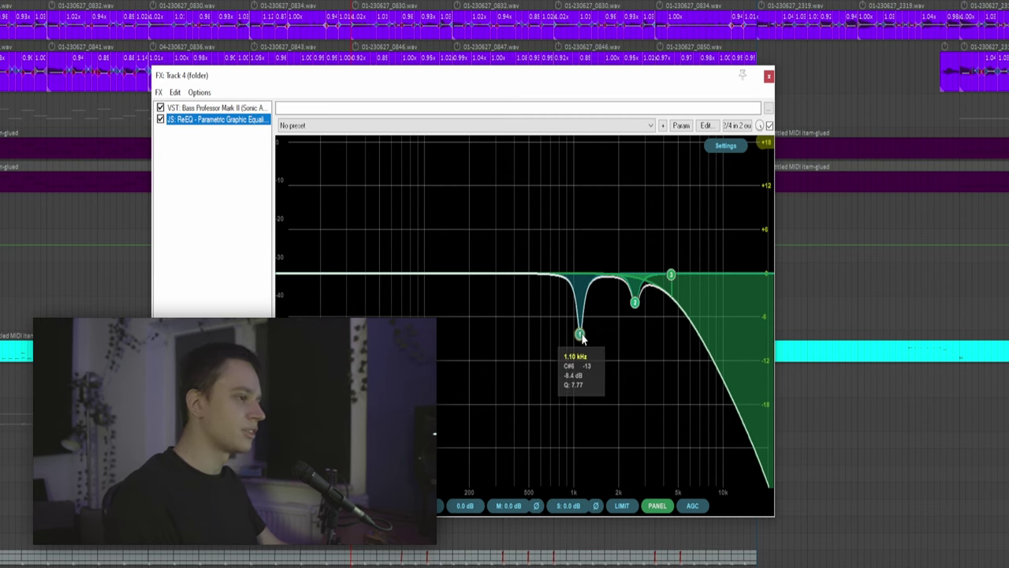
{"action": "left_click", "coordinate": [768, 75]}
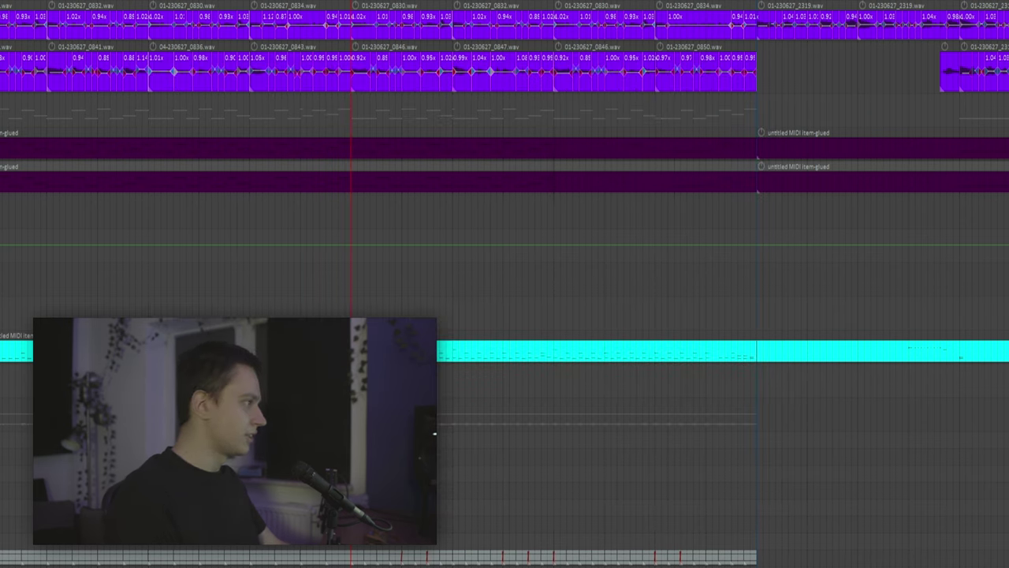
- Play the bass folder in solo, stop and clear the solo, and check the folder's effect chain again
{"action": "left_click", "coordinate": [768, 111]}
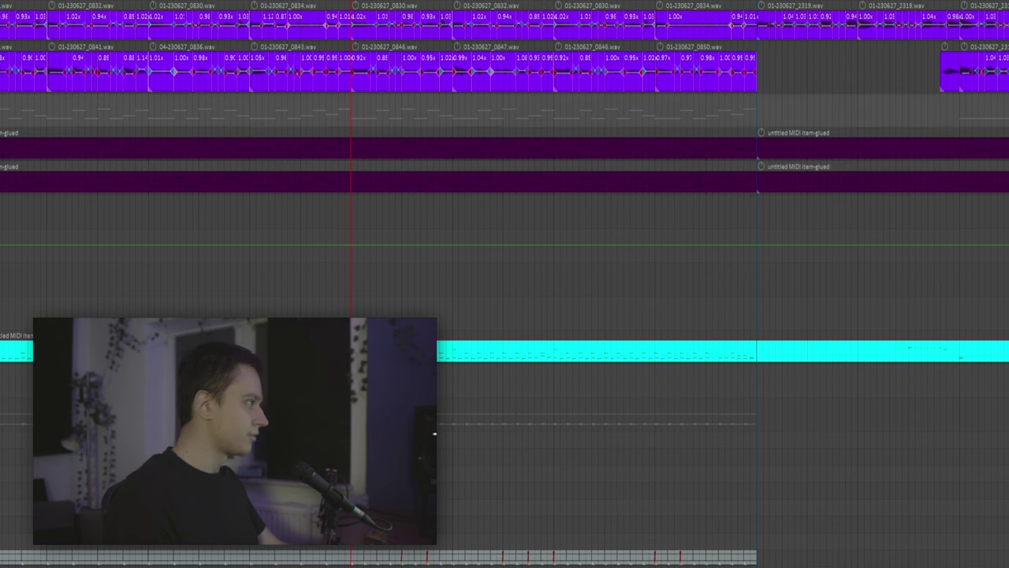
{"action": "key", "text": "space"}
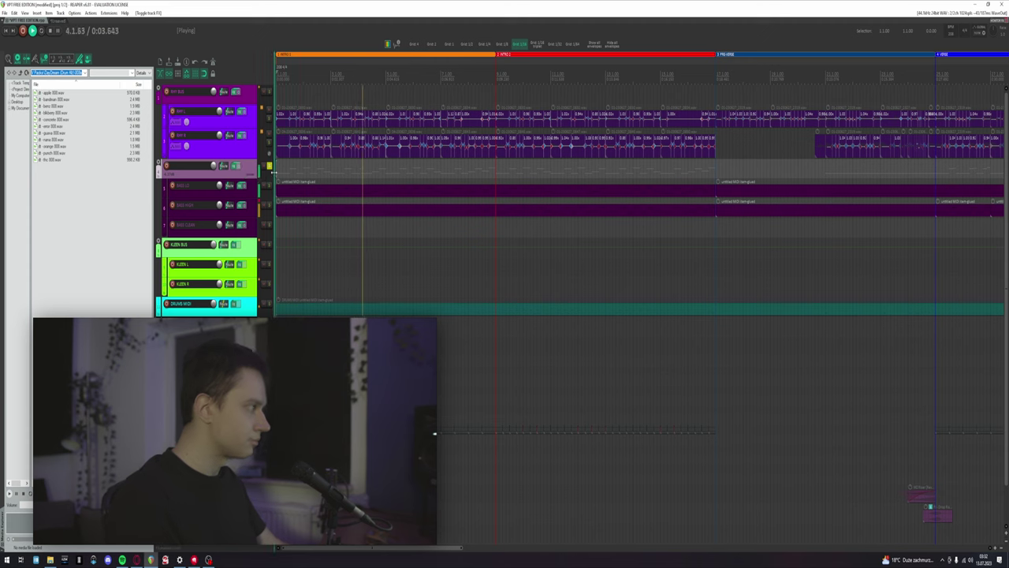
{"action": "key", "text": "space"}
{"action": "key", "text": "ctrl+a"}
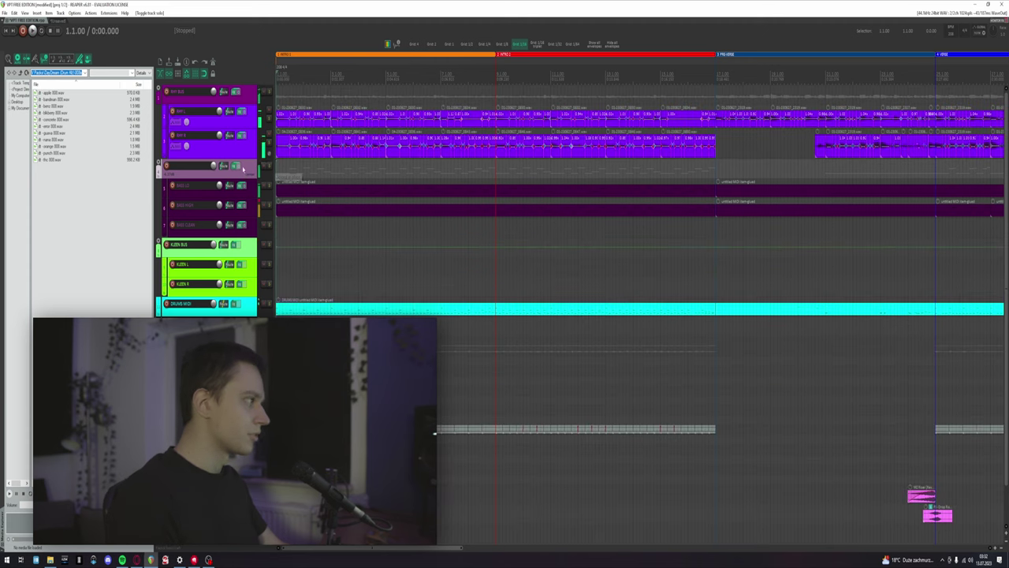
{"action": "left_click", "coordinate": [236, 166]}
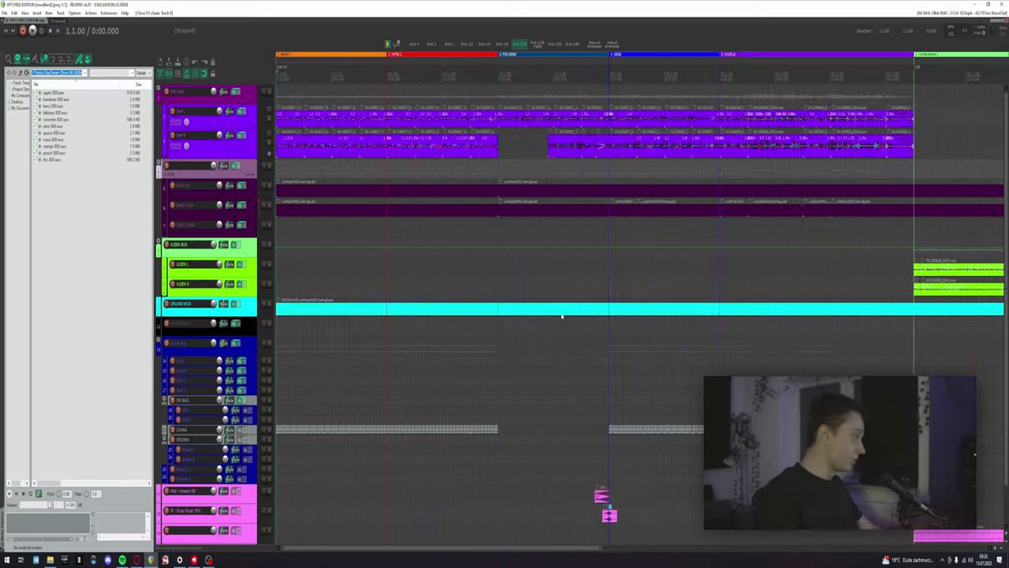
- Open the KLEEN L effect chain and examine the Ignite Emissary amplifier and the NadIR cabinet impulse responses
{"action": "scroll", "coordinate": [582, 253], "scroll_direction": "down", "scroll_amount": 3}
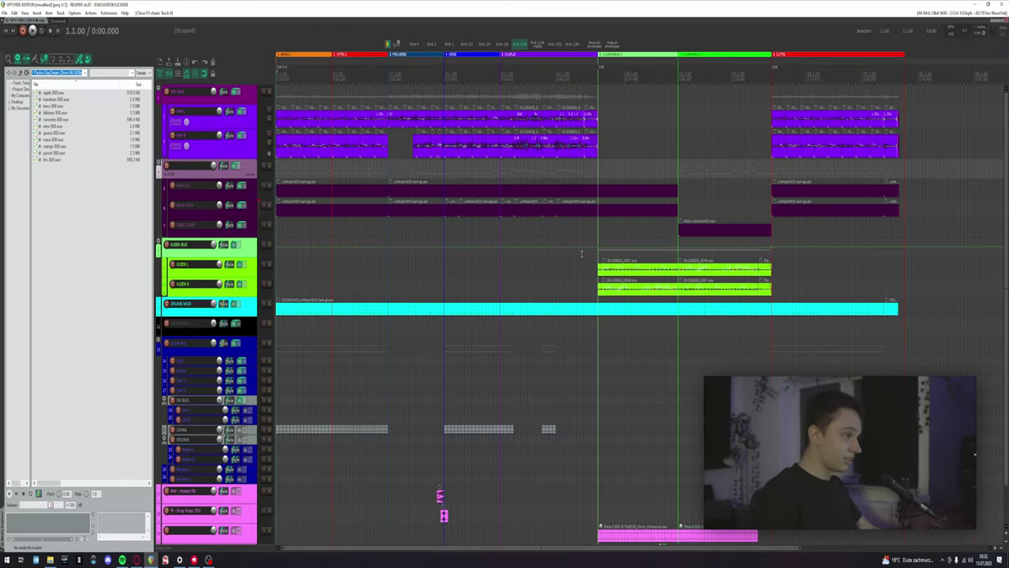
{"action": "scroll", "coordinate": [582, 252], "scroll_direction": "up", "scroll_amount": 2}
{"action": "left_click", "coordinate": [234, 264]}
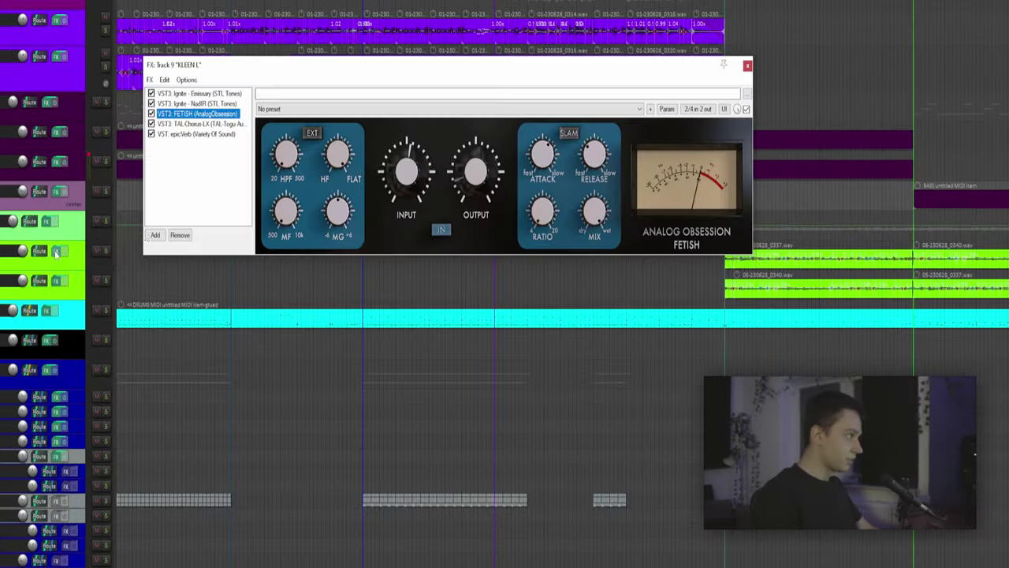
{"action": "left_click", "coordinate": [201, 94]}
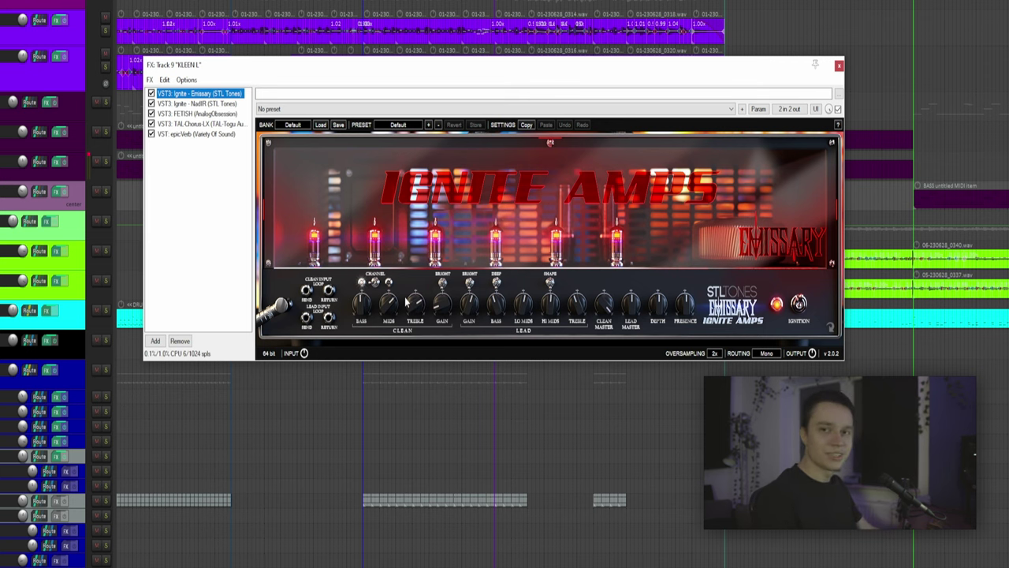
{"action": "left_click", "coordinate": [198, 104]}
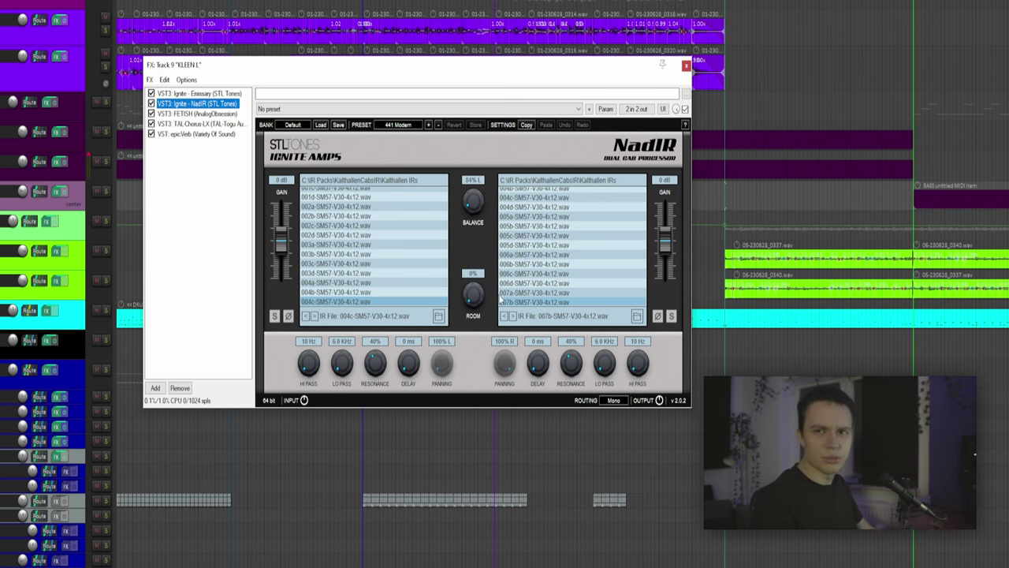
- Examine the FETISH compressor, TAL-Chorus-LX and epicVerb in the KLEEN L effect chain
{"action": "left_click", "coordinate": [199, 115]}
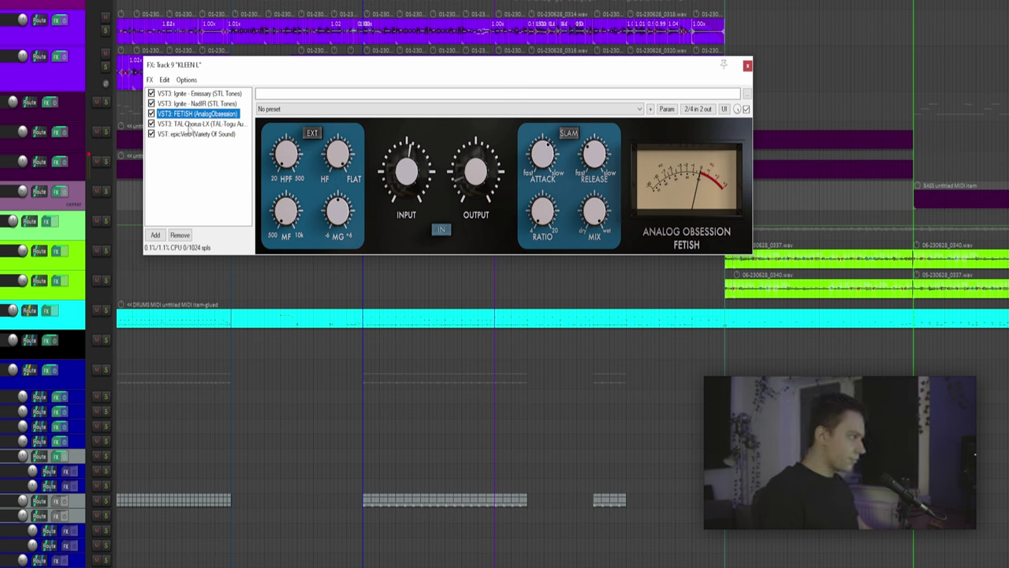
{"action": "left_click", "coordinate": [189, 125]}
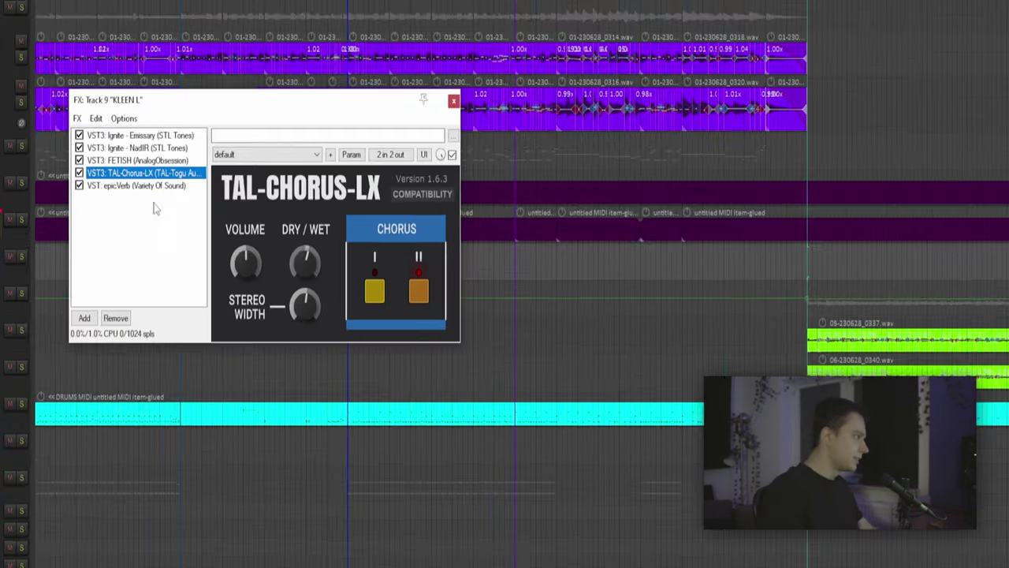
{"action": "left_click", "coordinate": [195, 136]}
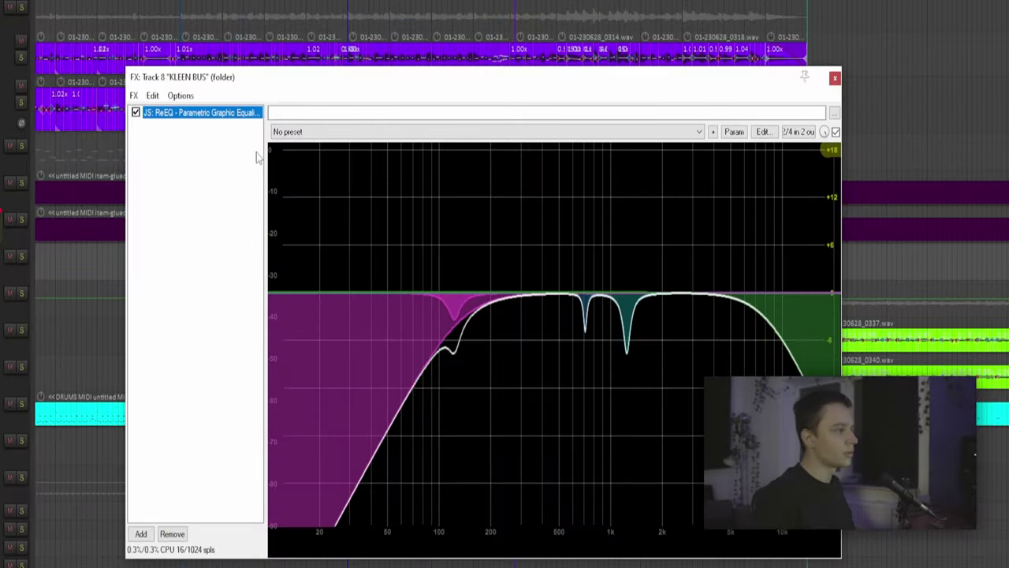
- Examine the ReEQ bands on KLEEN BUS, close its effect chain, and solo the bus for listening
{"action": "mouse_move", "coordinate": [463, 302]}
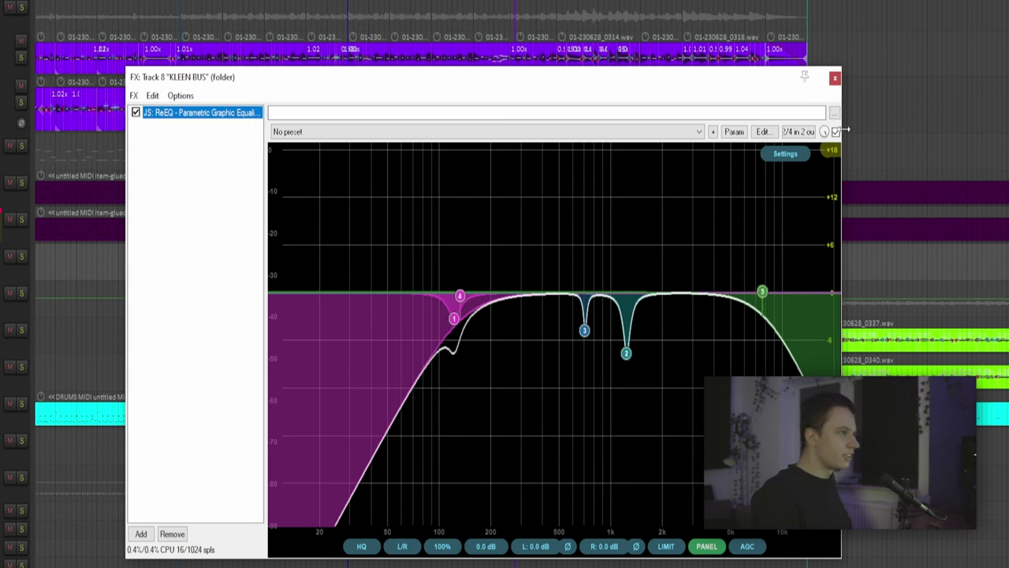
{"action": "left_click", "coordinate": [834, 77]}
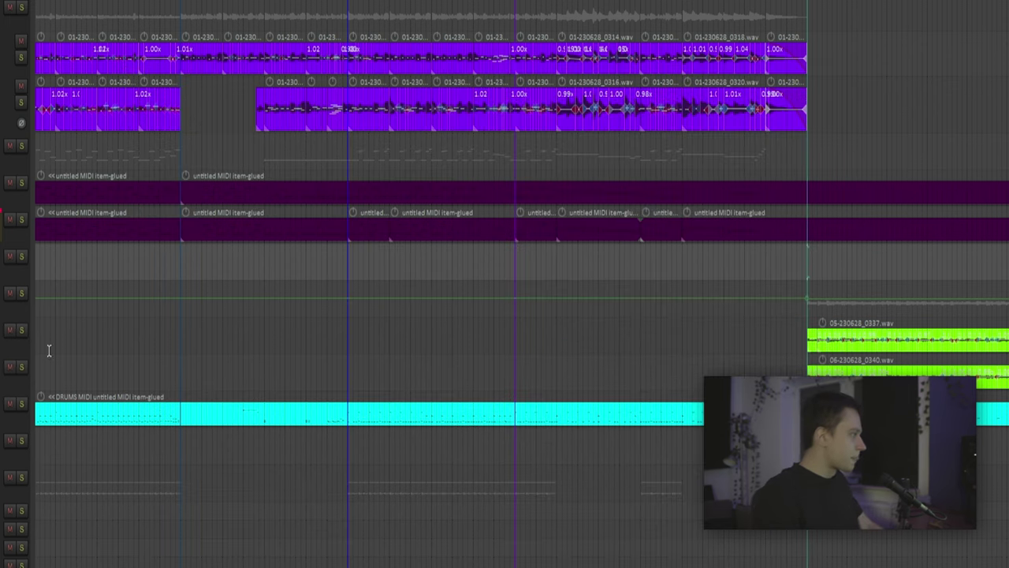
{"action": "left_click", "coordinate": [22, 294]}
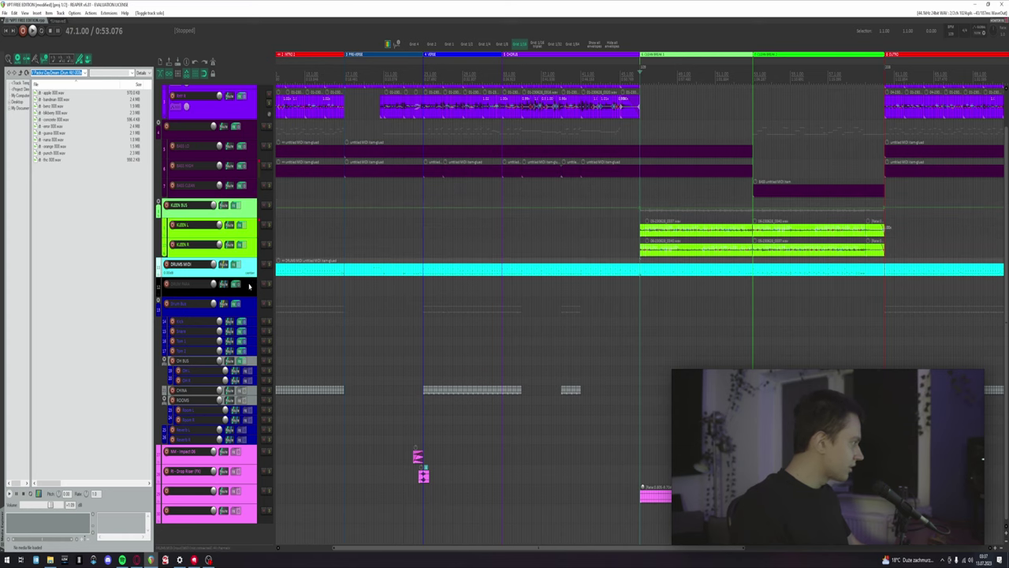
- Open the mixer, play the Kick track in solo, and clear the solo
{"action": "left_click", "coordinate": [252, 304]}
{"action": "key", "text": "ctrl+m"}
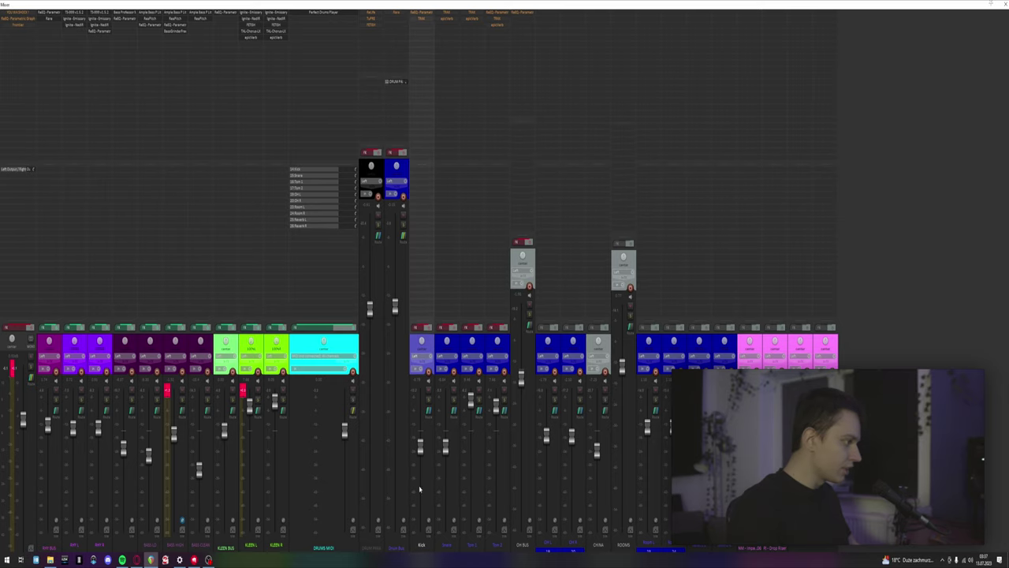
{"action": "key", "text": "space"}
{"action": "left_click", "coordinate": [426, 399]}
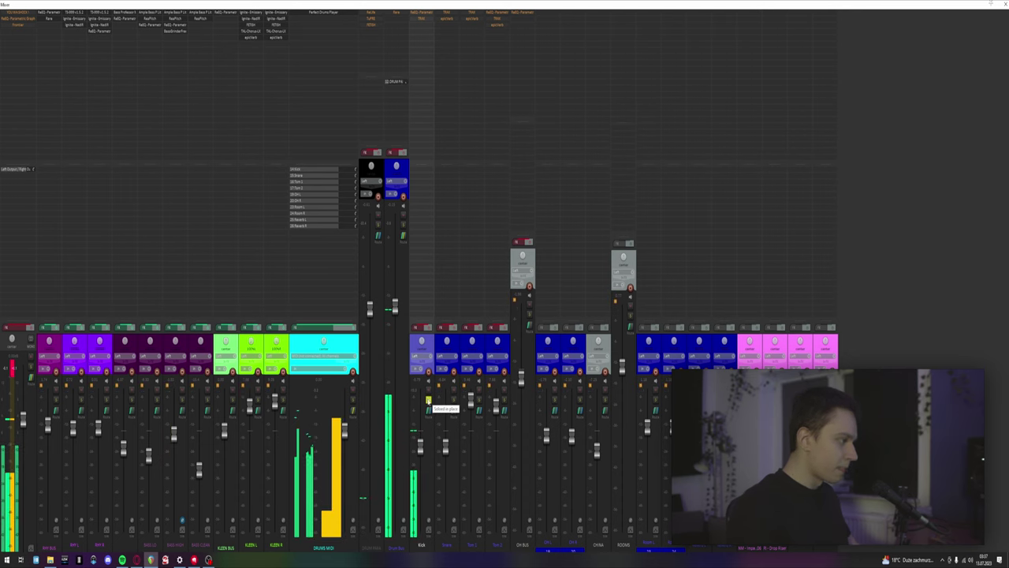
{"action": "left_click", "coordinate": [426, 399]}
- Examine the ReEQ bands and the TRAX transient designer in the Kick effect chain, and close the mixer when finished
{"action": "left_click", "coordinate": [423, 21]}
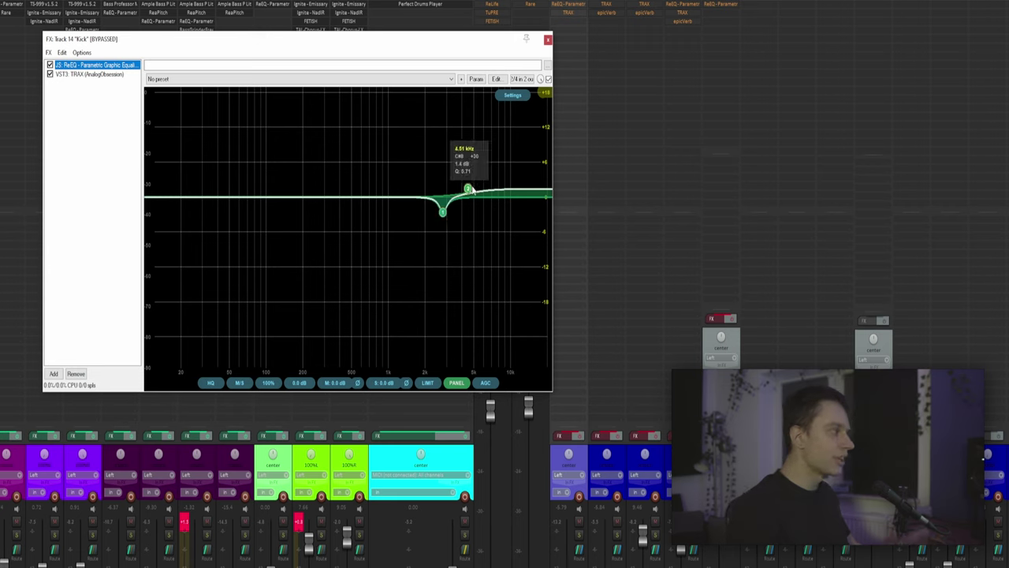
{"action": "left_click", "coordinate": [469, 190]}
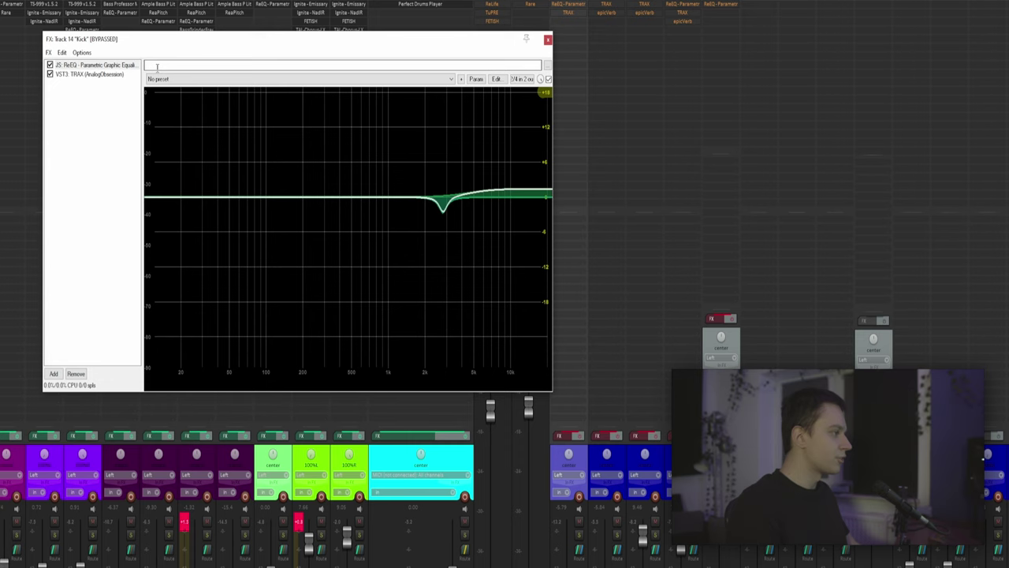
{"action": "left_click", "coordinate": [89, 73]}
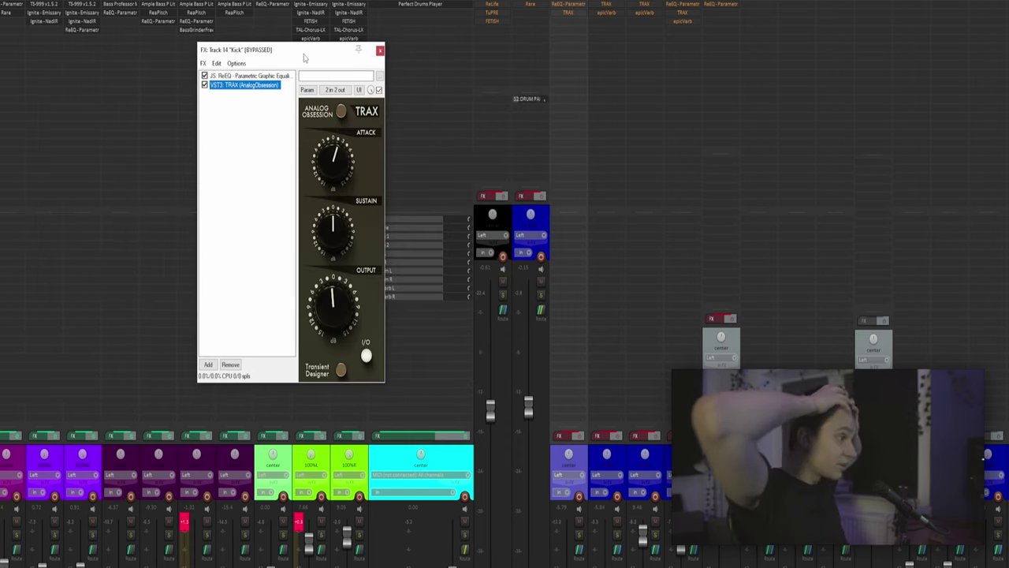
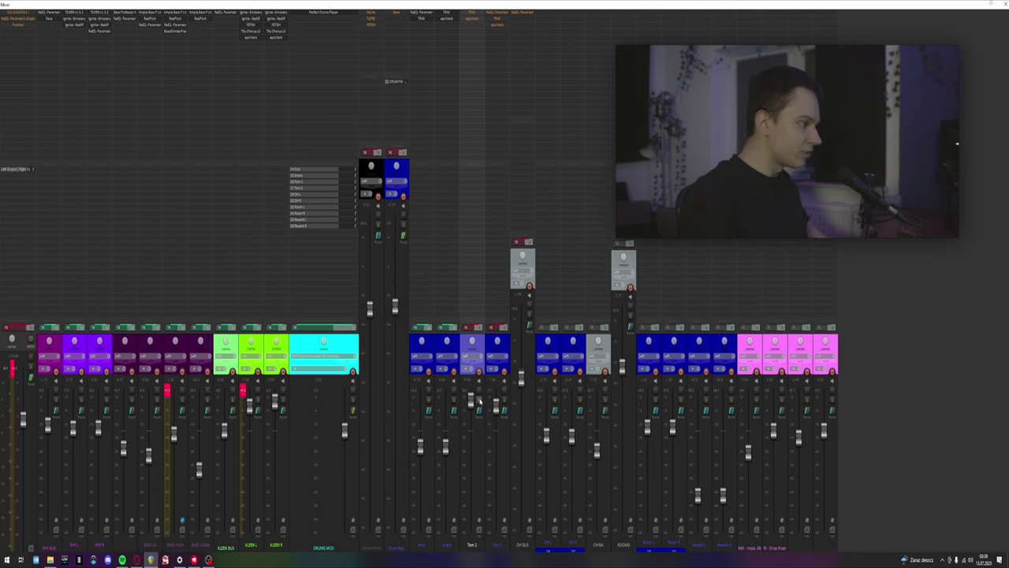
{"action": "key", "text": "ctrl+m"}
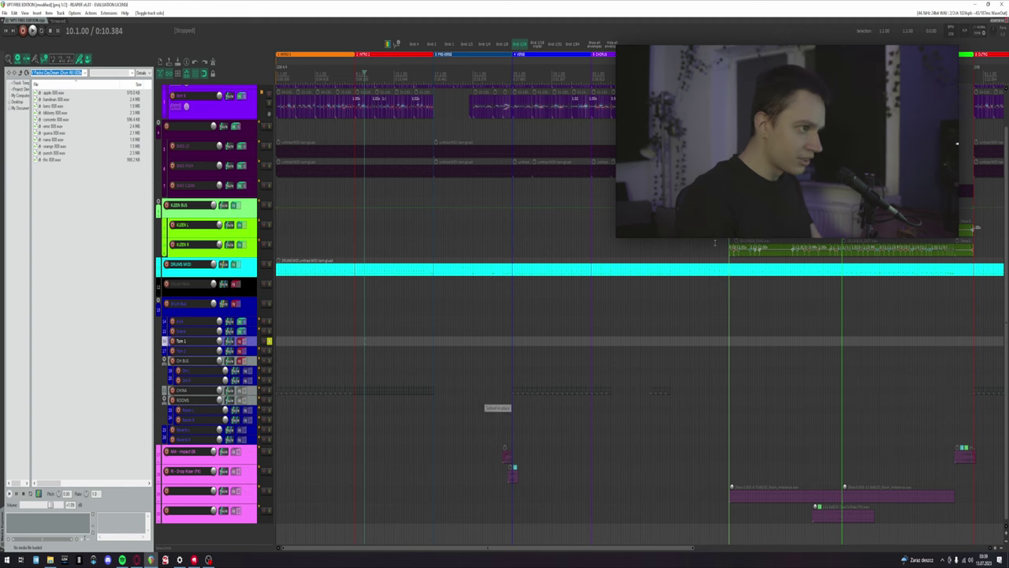
- Find a Tom 1 passage just before the verse at bar 24, play it in solo, and open the mixer
{"action": "left_click", "coordinate": [710, 243]}
{"action": "key", "text": "space"}
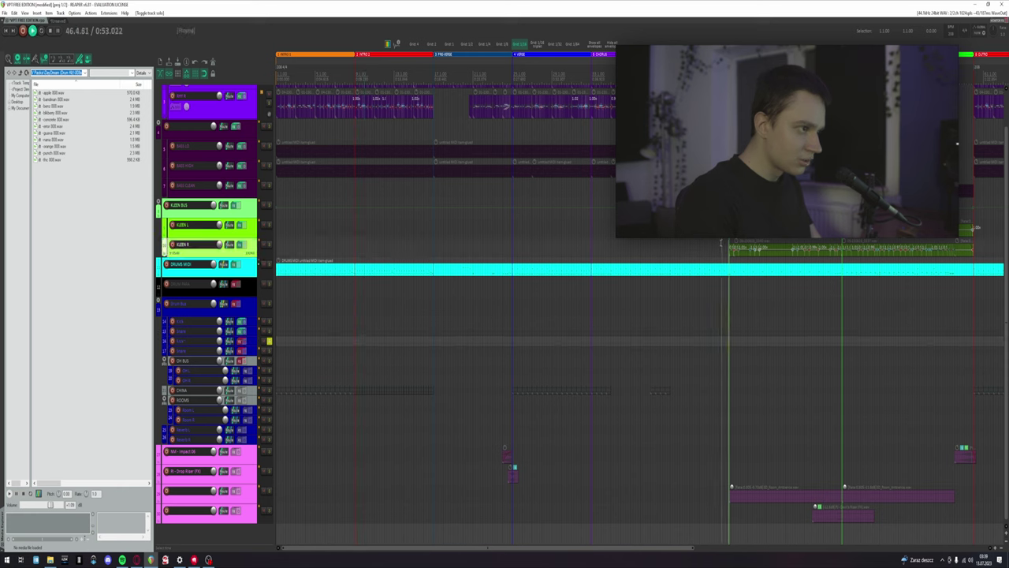
{"action": "key", "text": "space"}
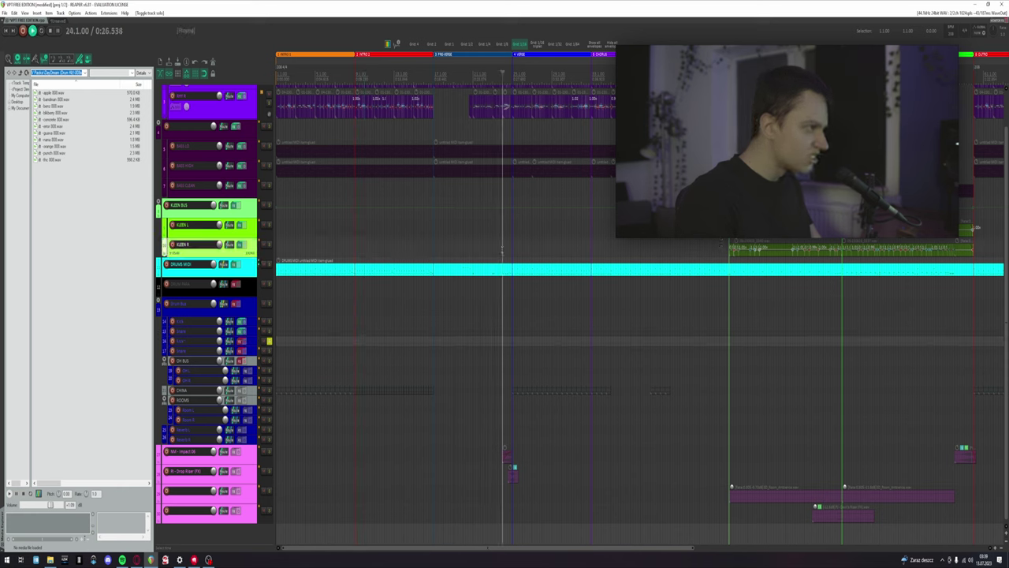
{"action": "left_click", "coordinate": [506, 249]}
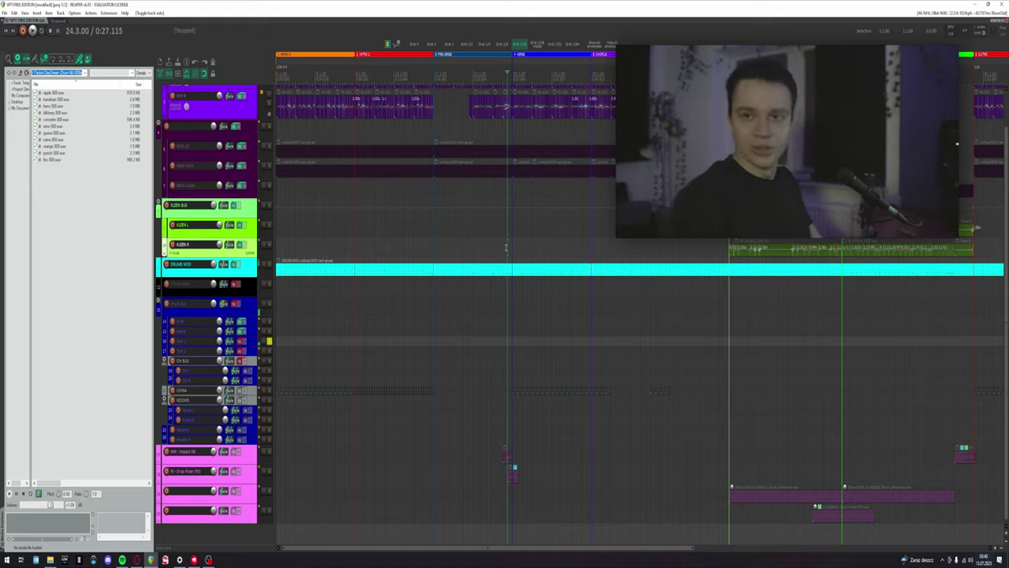
{"action": "key", "text": "ctrl+m"}
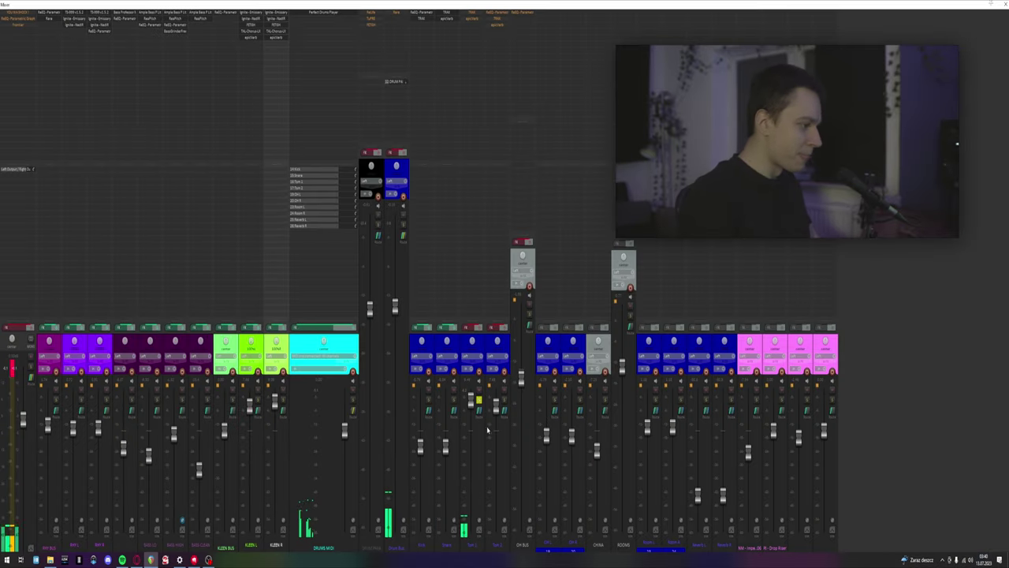
- Examine the TRAX transient designer and the epicVerb reverb on the Tom 1 track, closing each plugin window when finished
{"action": "left_click", "coordinate": [470, 16]}
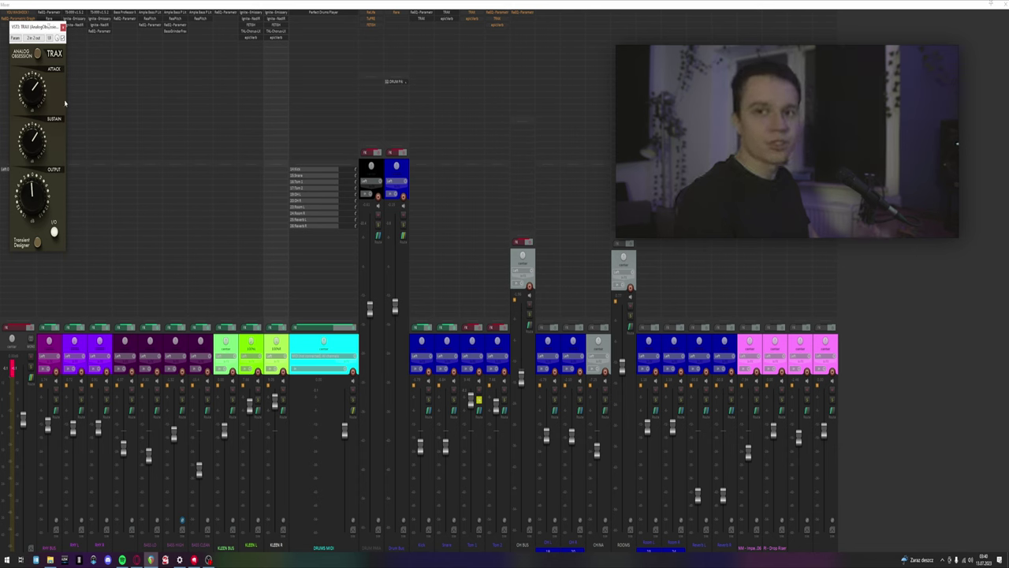
{"action": "left_click_drag", "start_coordinate": [32, 140], "coordinate": [32, 130]}
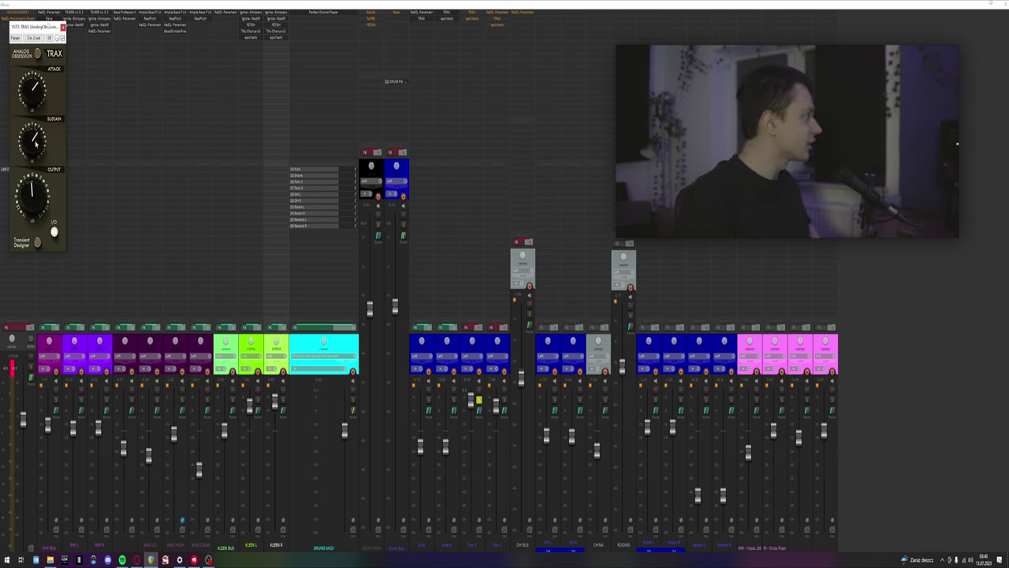
{"action": "left_click_drag", "start_coordinate": [35, 30], "coordinate": [434, 70]}
{"action": "left_click_drag", "start_coordinate": [323, 74], "coordinate": [320, 72]}
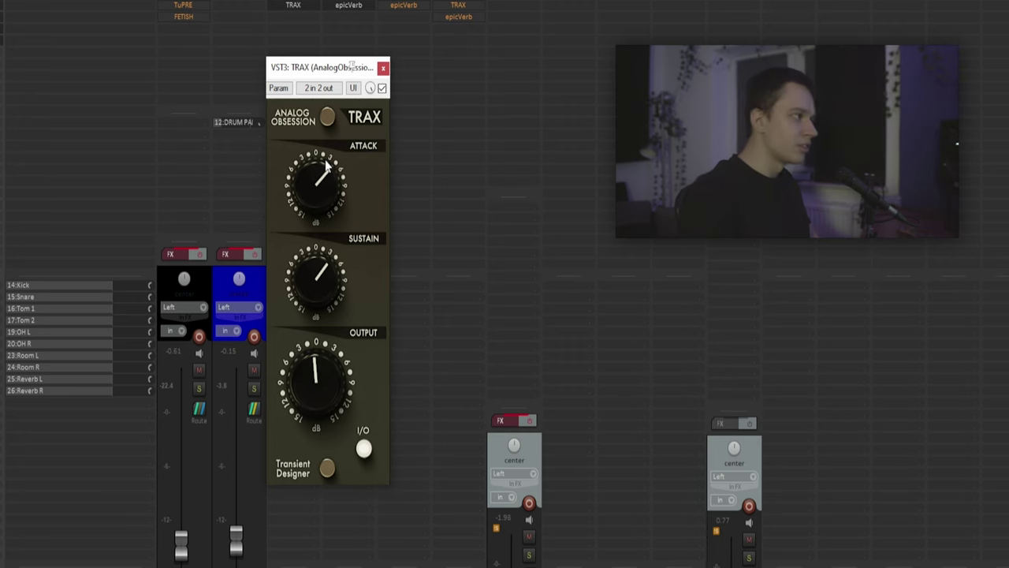
{"action": "left_click", "coordinate": [383, 69]}
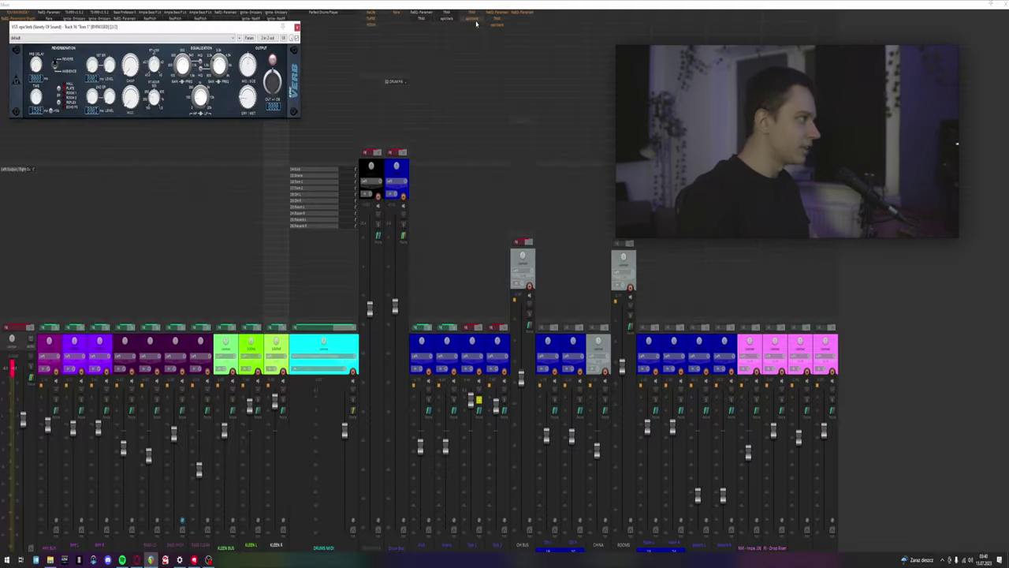
{"action": "left_click", "coordinate": [297, 28]}
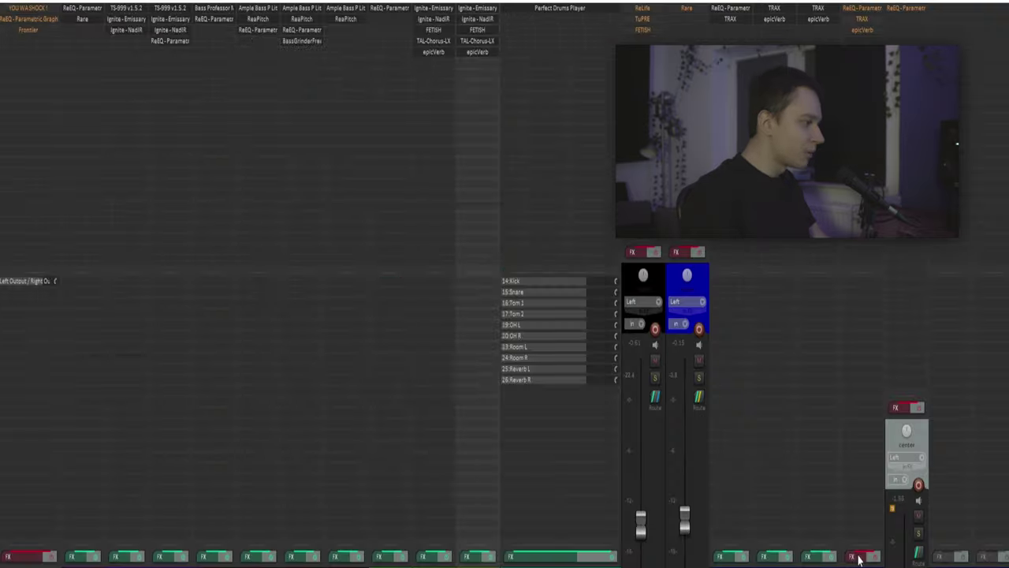
- Examine the ReEQ bands, TRAX and epicVerb in the Tom 2 effect chain, and close the chain when finished
{"action": "left_click", "coordinate": [503, 325]}
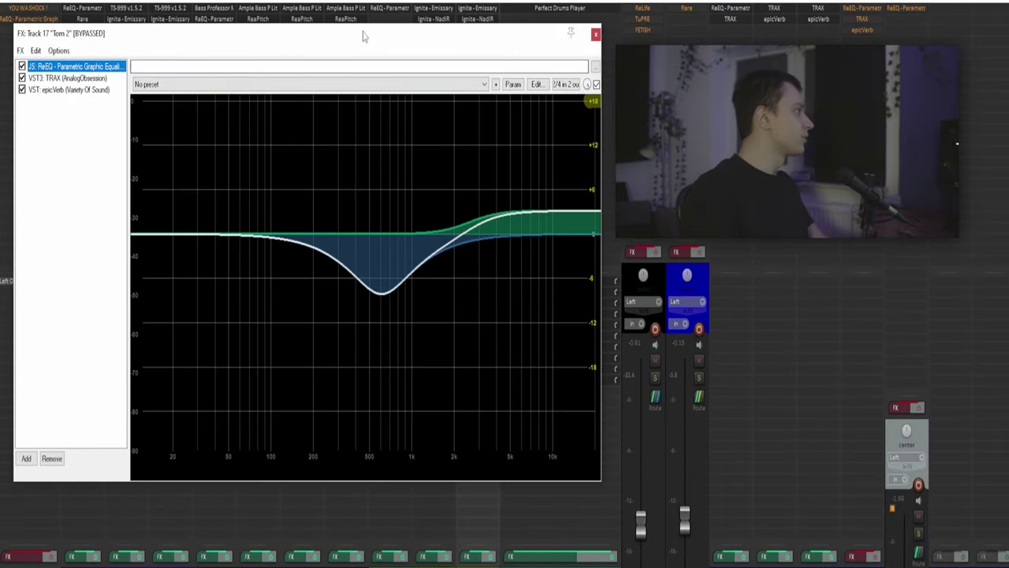
{"action": "left_click_drag", "start_coordinate": [214, 22], "coordinate": [236, 36]}
{"action": "left_click_drag", "start_coordinate": [398, 52], "coordinate": [423, 60]}
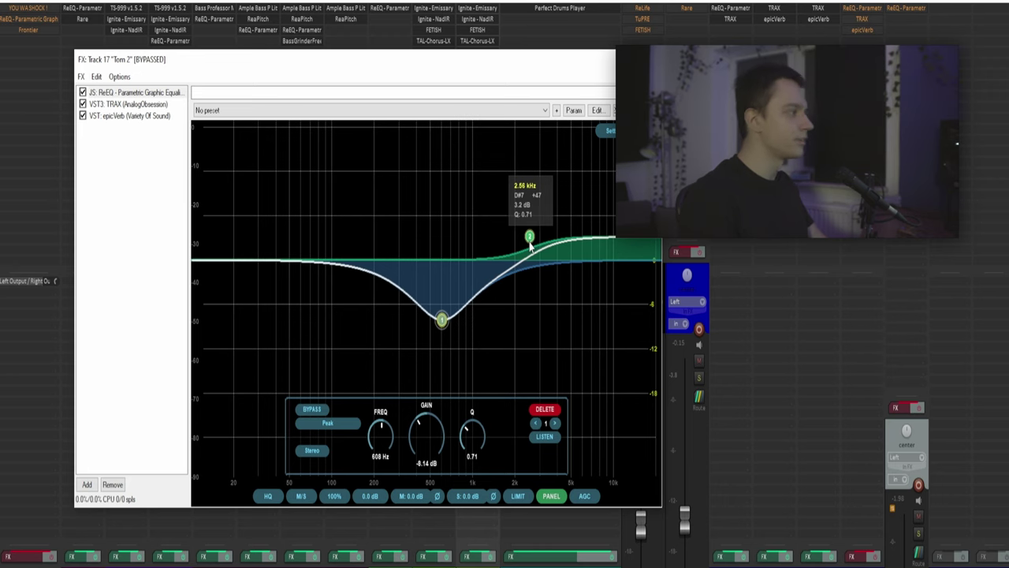
{"action": "left_click", "coordinate": [118, 104]}
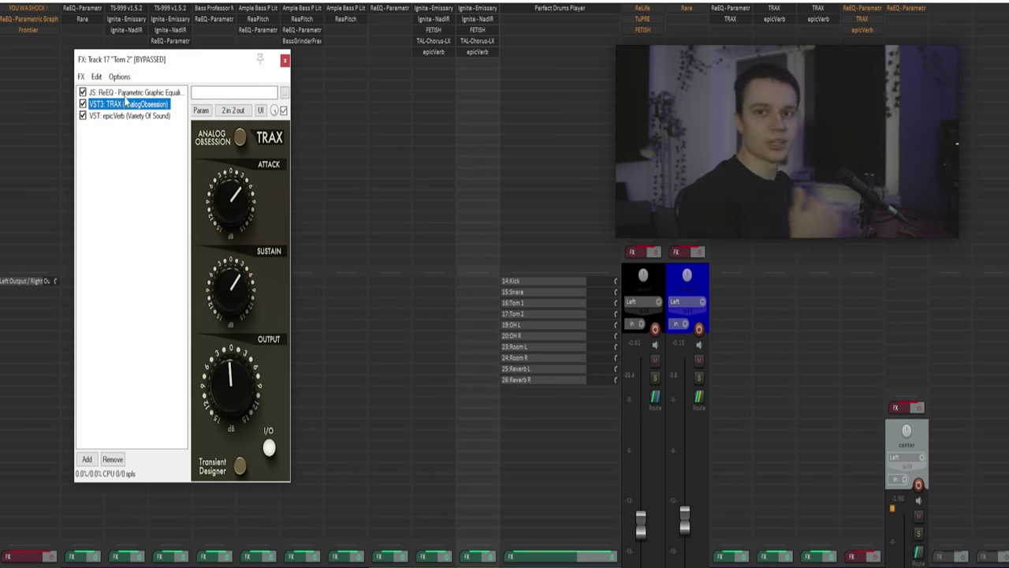
{"action": "left_click", "coordinate": [126, 116]}
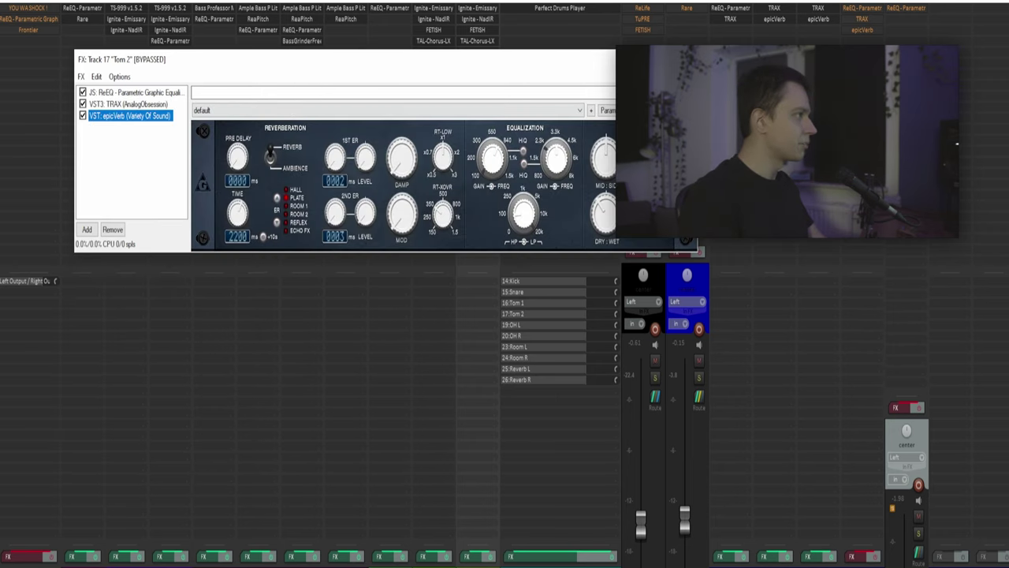
{"action": "key", "text": "Escape"}
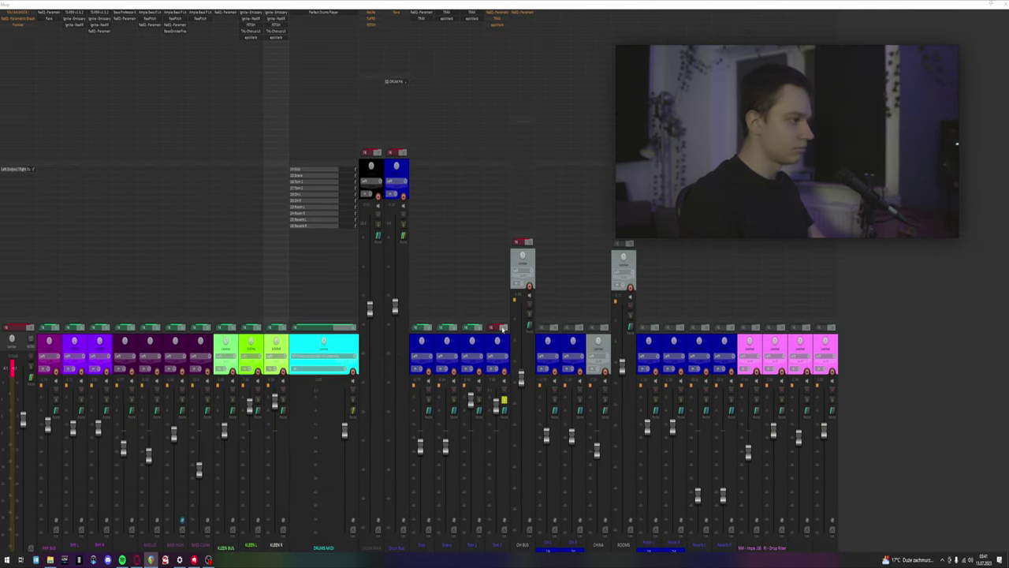
- Play the soloed Tom 2 track, compare it with its effects bypassed and active, and leave them enabled
{"action": "key", "text": "space"}
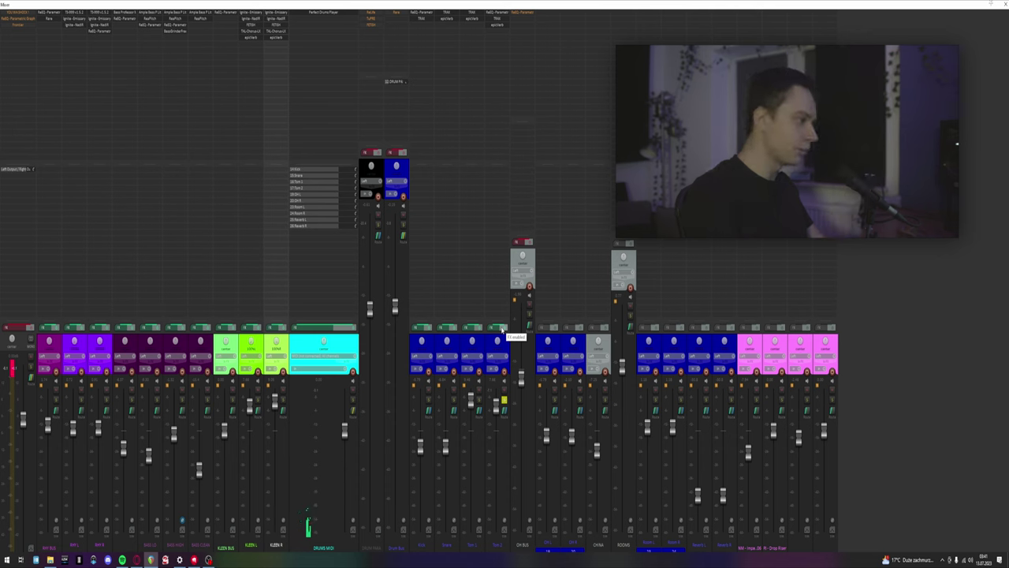
{"action": "left_click", "coordinate": [503, 328]}
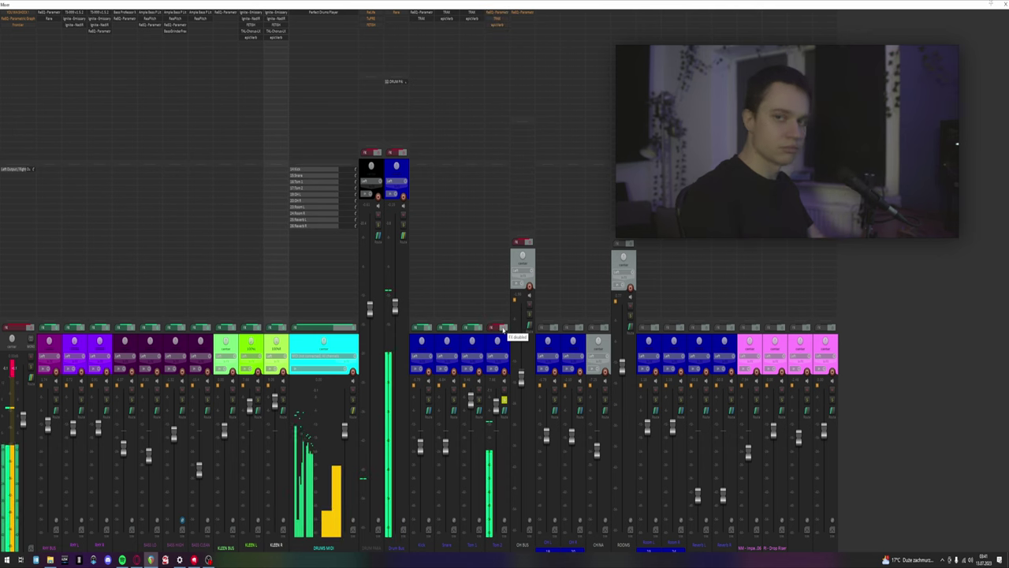
{"action": "left_click", "coordinate": [503, 328]}
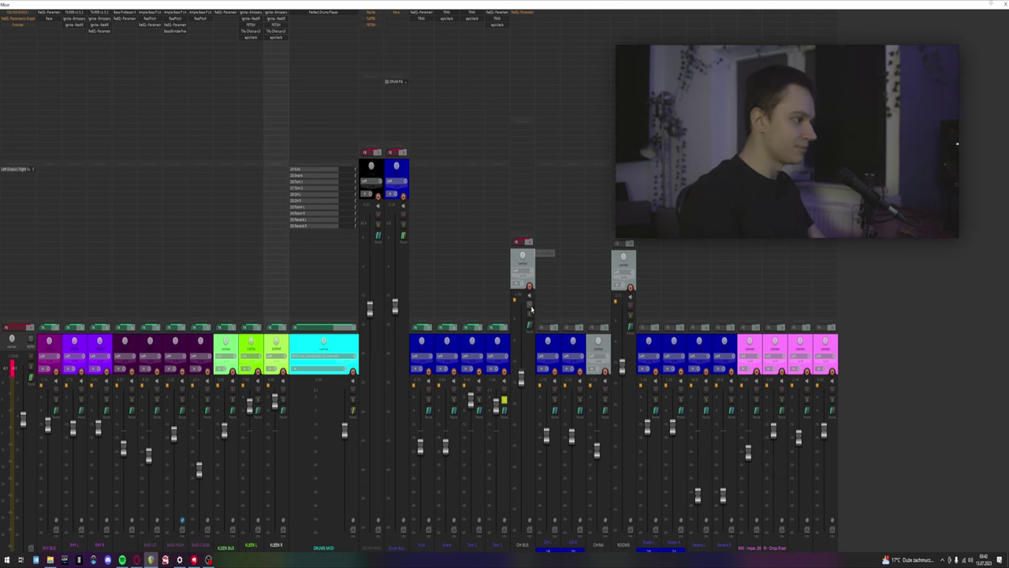
- Examine the ReEQ bands on OH BUS, and audition the soloed bus with its effects bypassed and active, leaving them enabled
{"action": "left_click", "coordinate": [544, 253]}
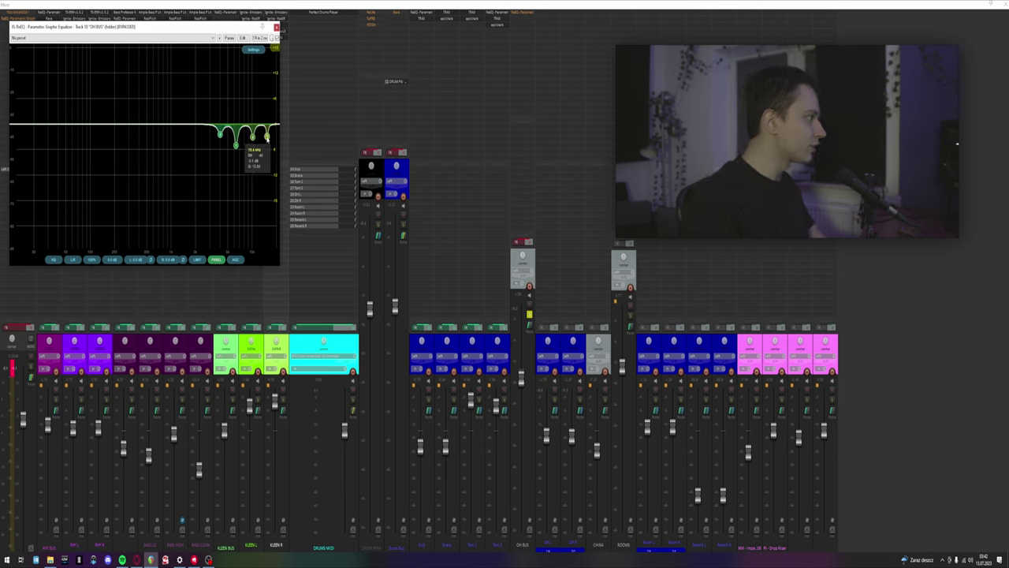
{"action": "left_click", "coordinate": [276, 28]}
{"action": "key", "text": "space"}
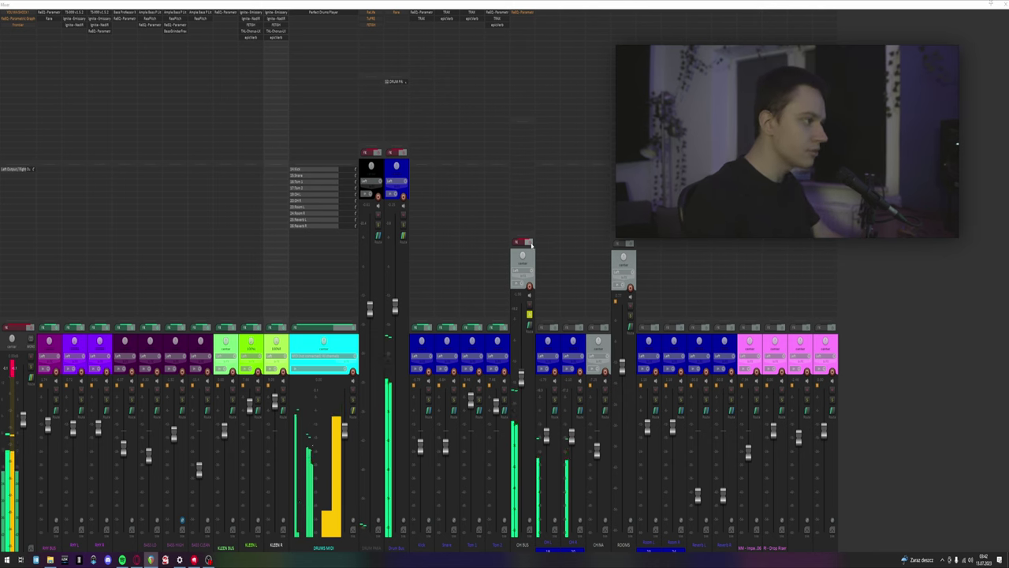
{"action": "left_click", "coordinate": [526, 242]}
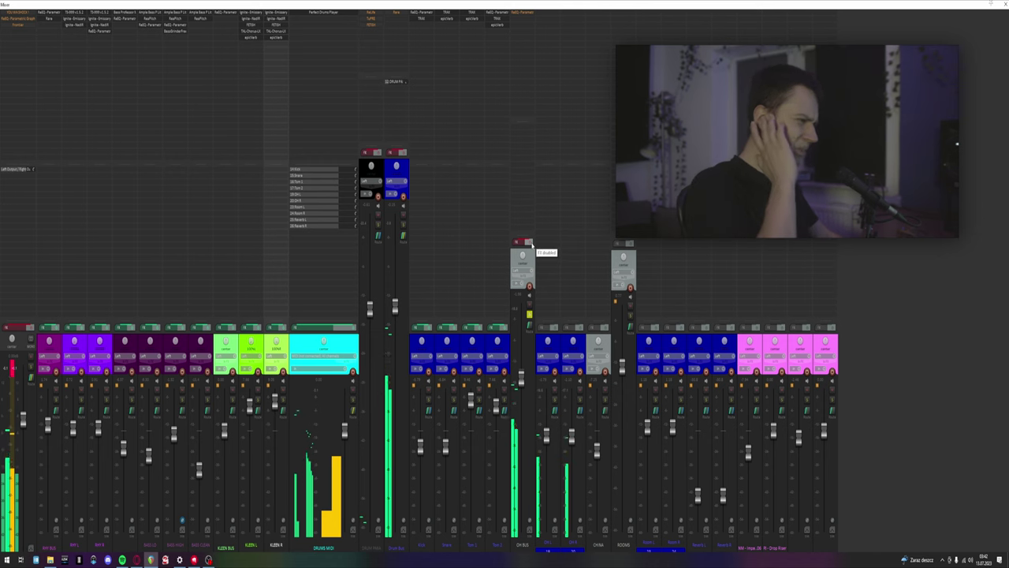
{"action": "left_click", "coordinate": [526, 242]}
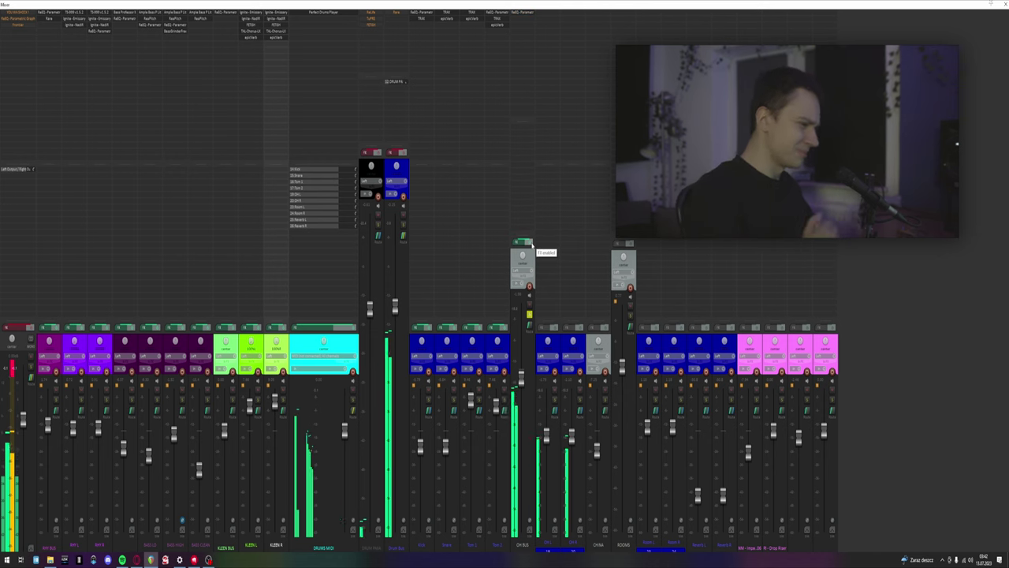
{"action": "left_click", "coordinate": [526, 242]}
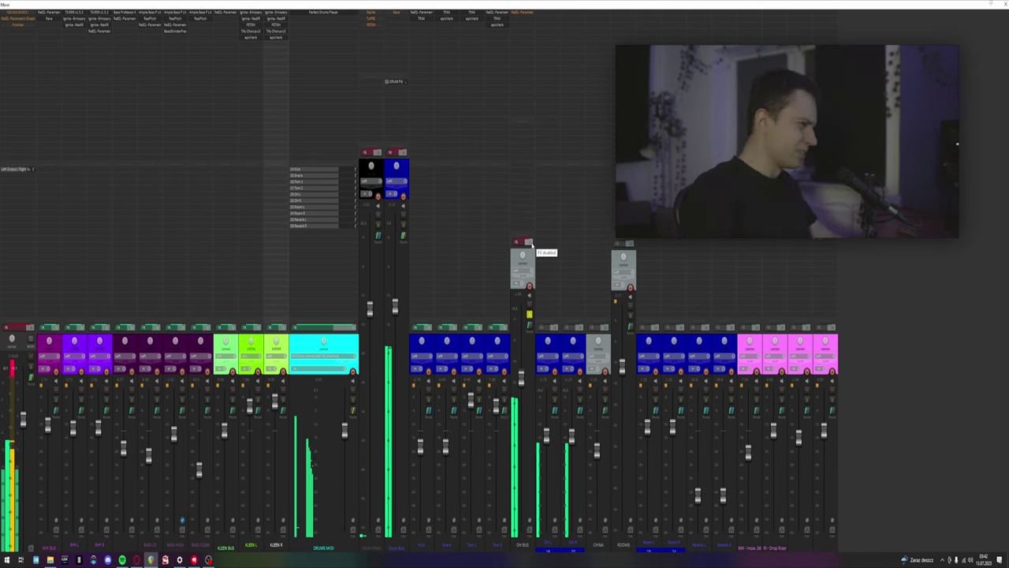
{"action": "left_click", "coordinate": [527, 242]}
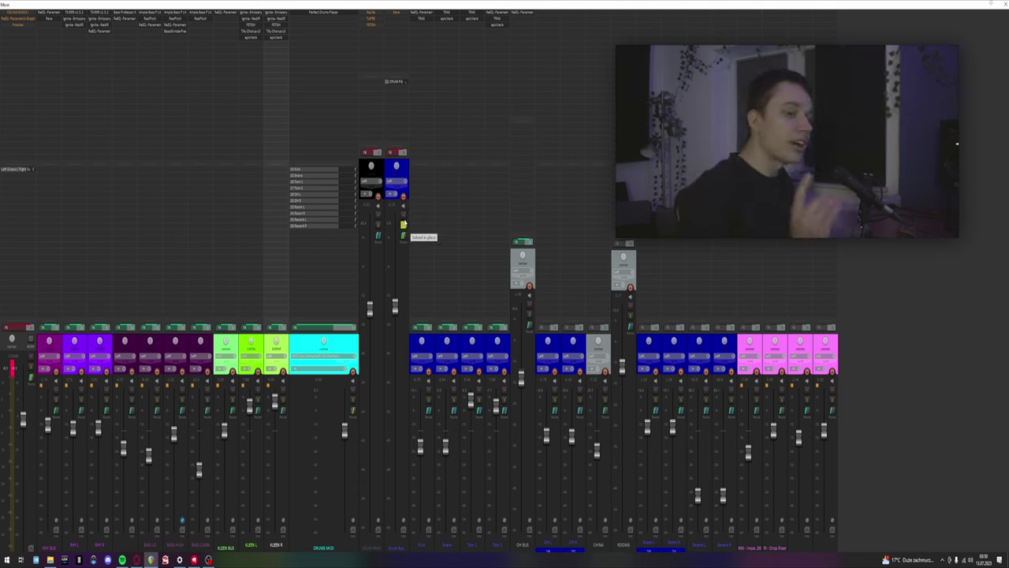
- Examine the boost, attenuation and frequency settings of the Rare equalizer on the Drum Bus, and close the plugin when finished
{"action": "left_click", "coordinate": [391, 14]}
{"action": "left_click_drag", "start_coordinate": [556, 114], "coordinate": [446, 96]}
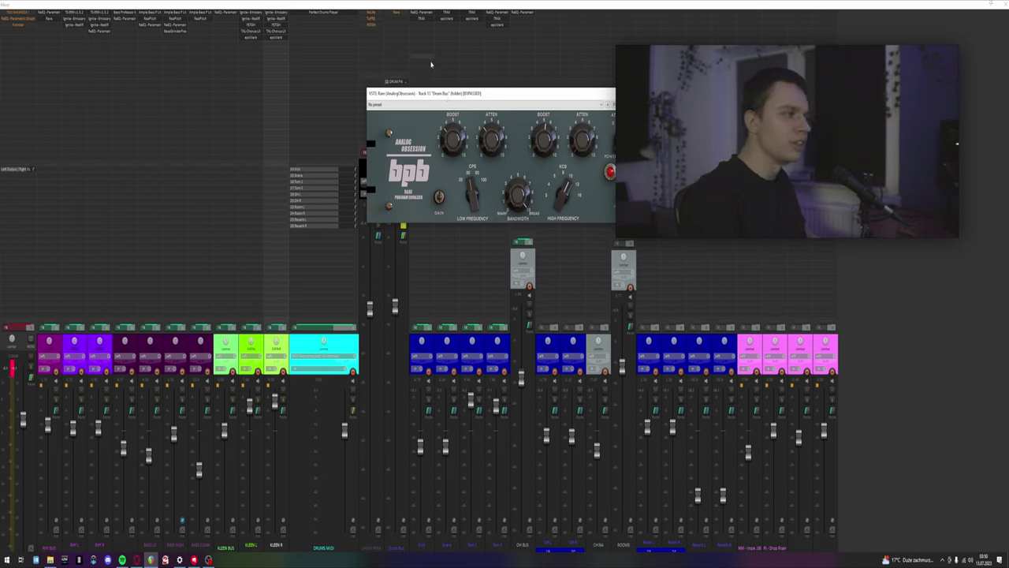
{"action": "left_click_drag", "start_coordinate": [442, 93], "coordinate": [419, 87]}
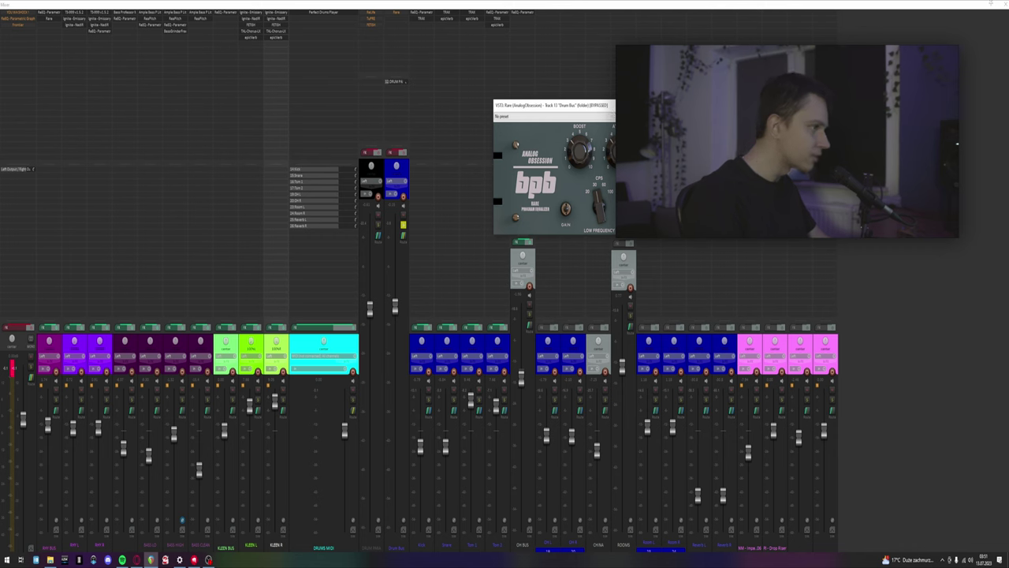
{"action": "key", "text": "Escape"}
- Play the soloed Drum Bus and toggle its effects to compare the processed and unprocessed sound
{"action": "key", "text": "space"}
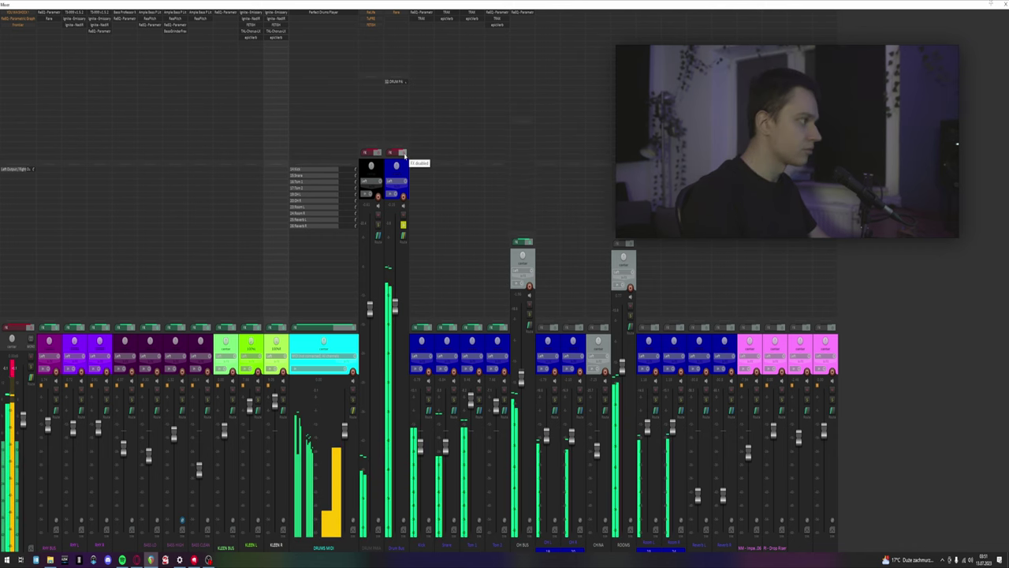
{"action": "left_click", "coordinate": [403, 153]}
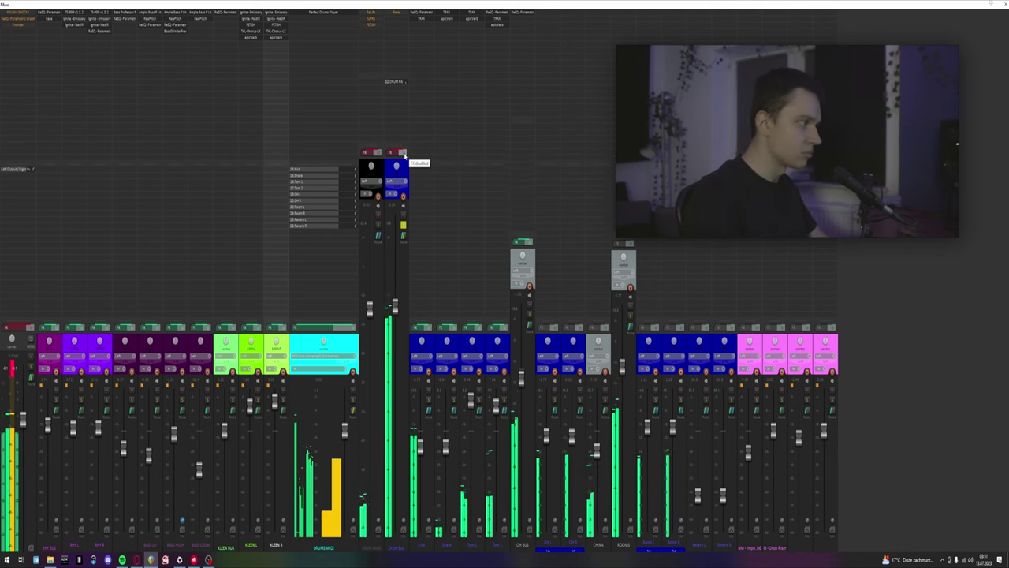